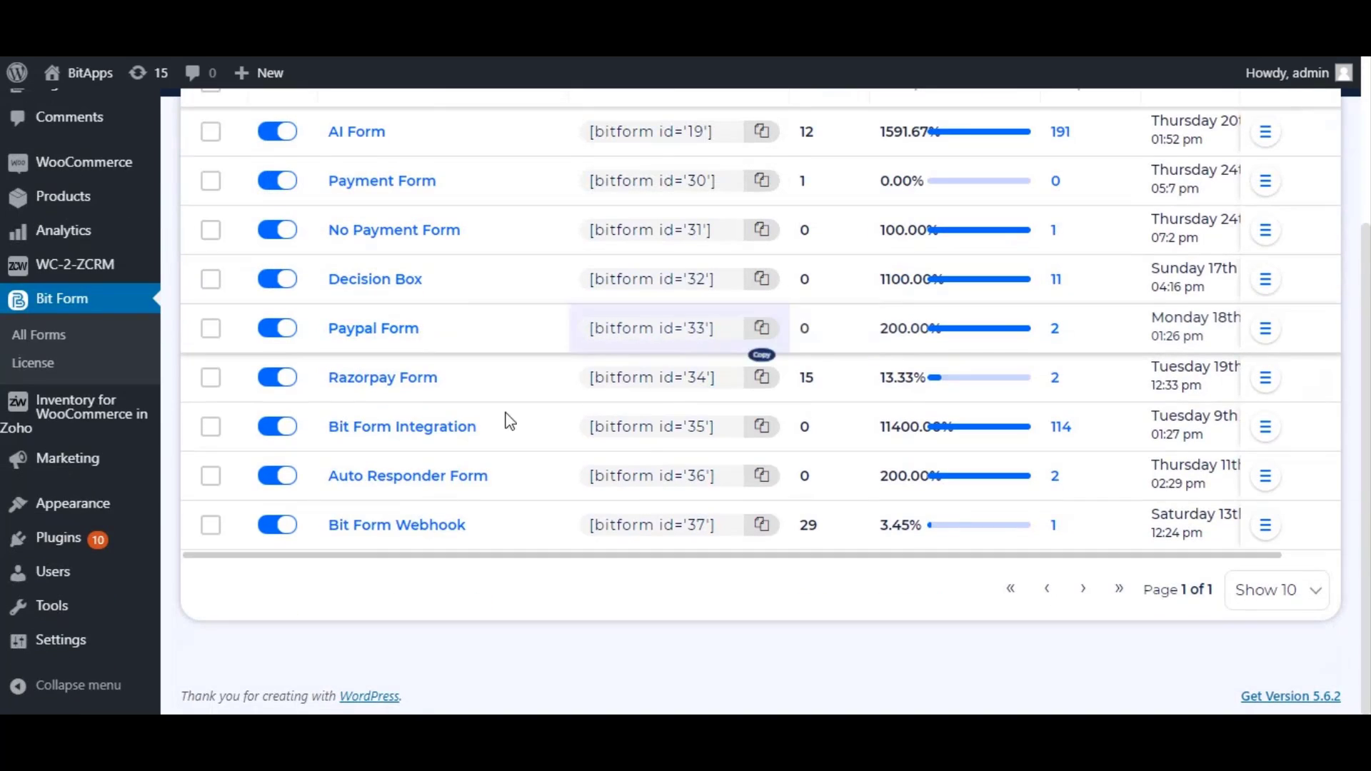
Open the Bit Form Webhook form in the builder and inspect its Name and Message fields on the Sample Page.
{"action": "left_click", "coordinate": [419, 529]}
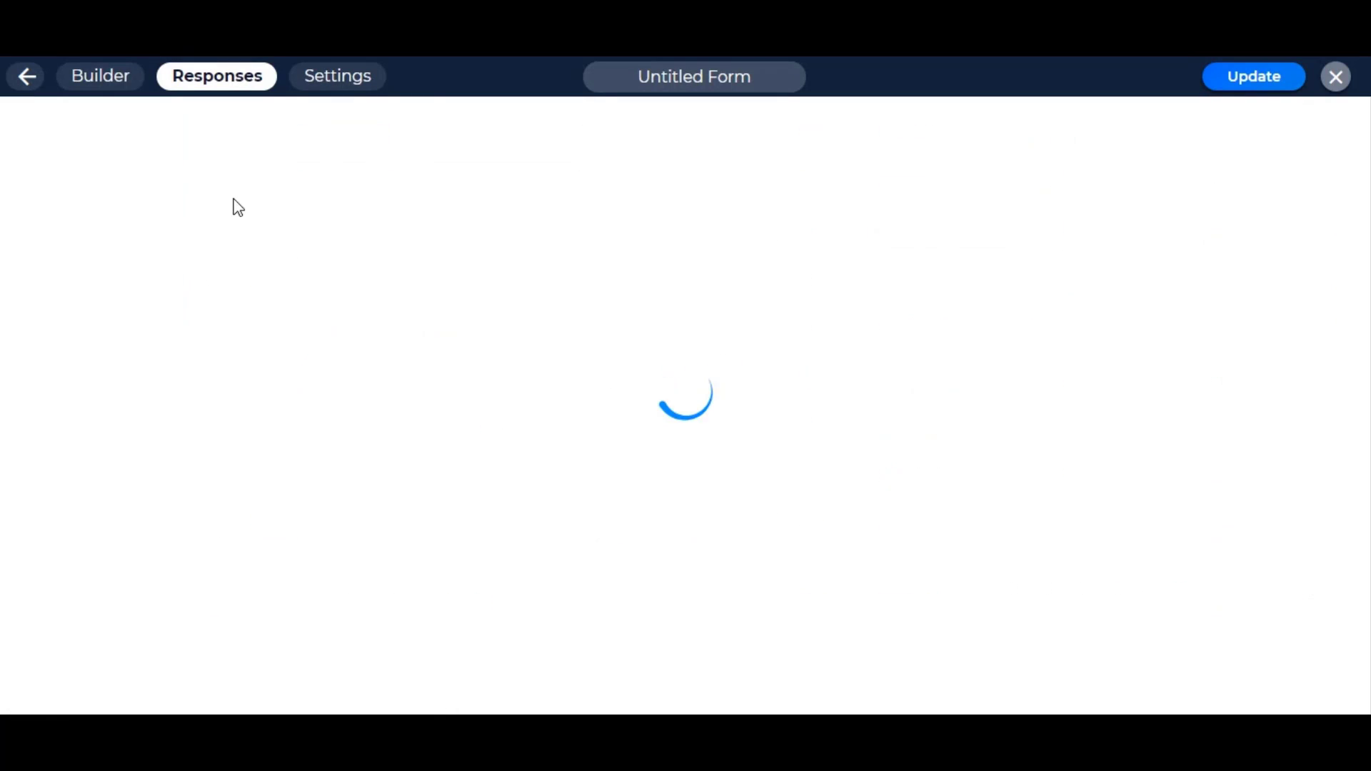
{"action": "left_click", "coordinate": [103, 80]}
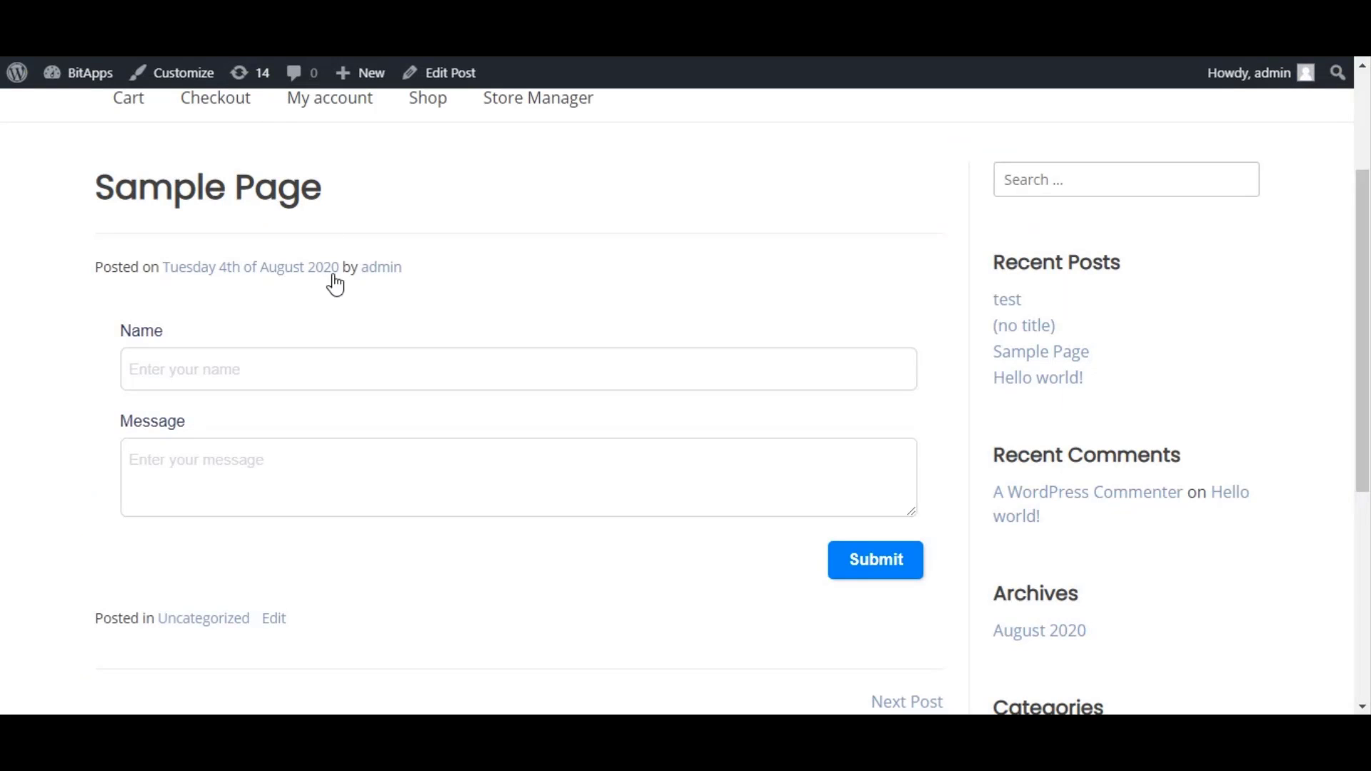
{"action": "left_click", "coordinate": [203, 355]}
{"action": "left_click", "coordinate": [301, 490]}
{"action": "left_click", "coordinate": [170, 253]}
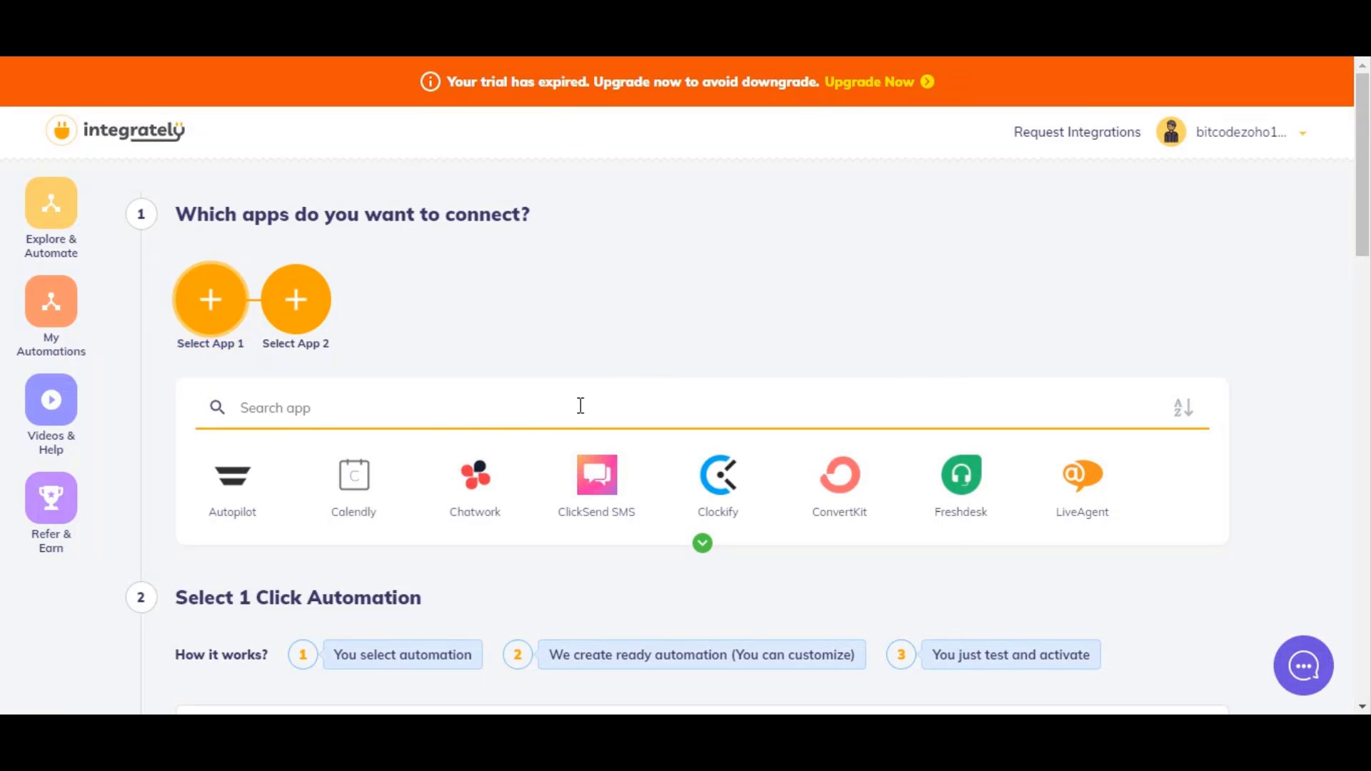
In Integrately, choose Webhook / API Integration as the first app and Google Sheets as the second app to connect.
{"action": "type", "text": "webhook"}
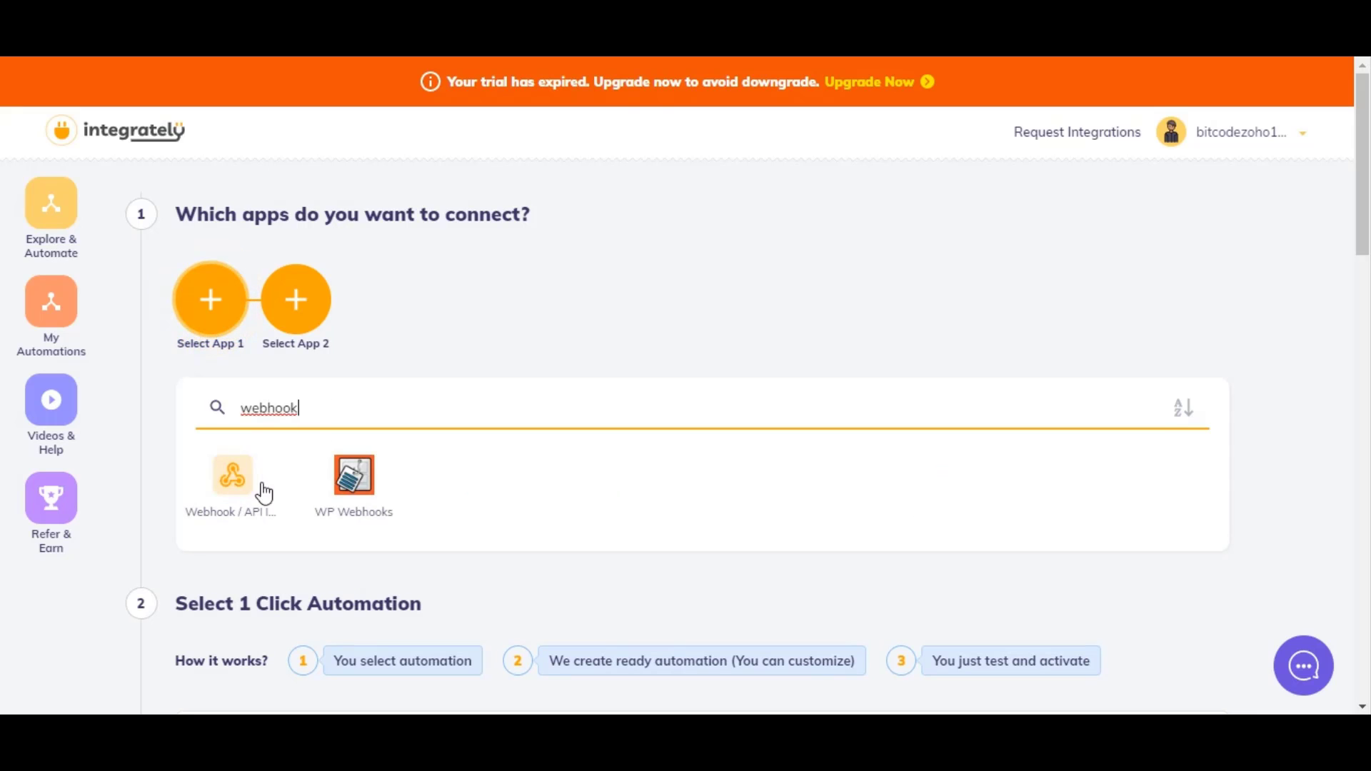
{"action": "left_click", "coordinate": [236, 482]}
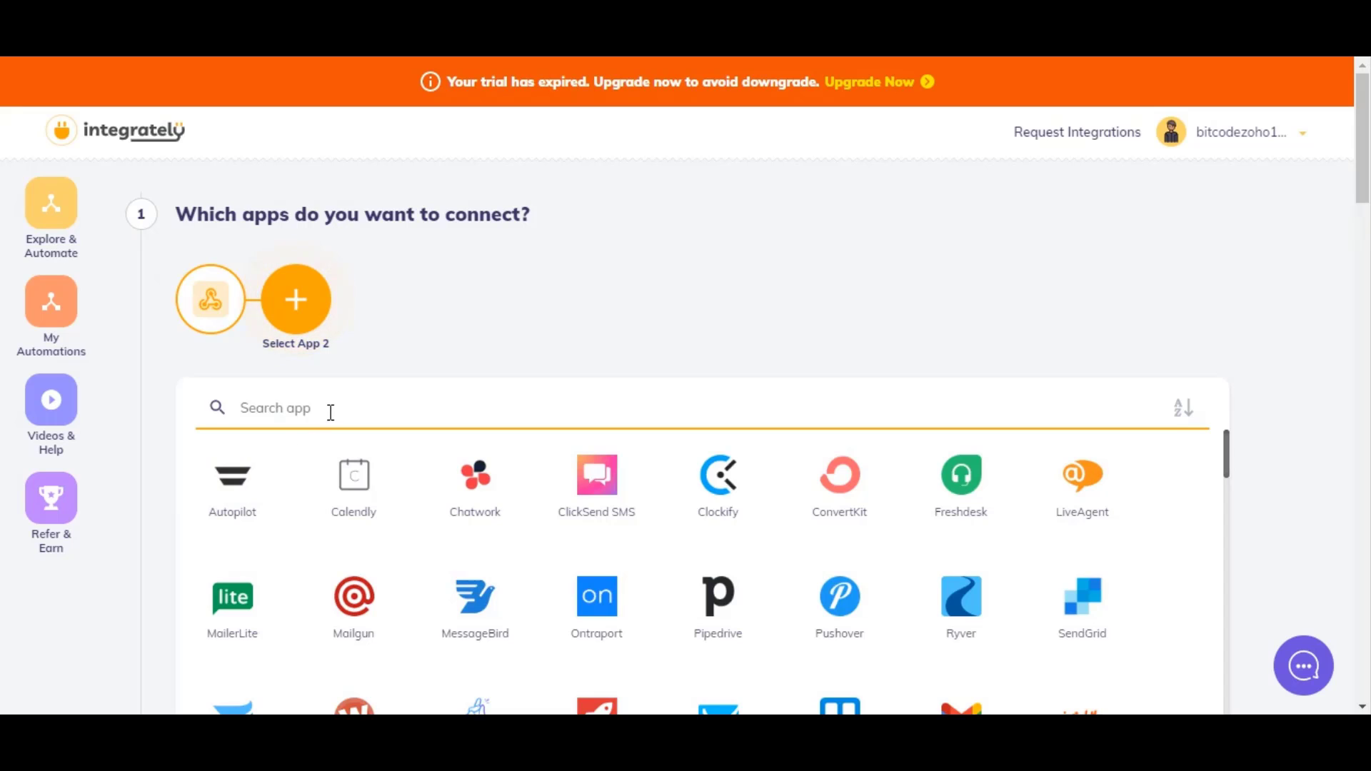
{"action": "scroll", "coordinate": [331, 412], "scroll_direction": "down", "scroll_amount": 1}
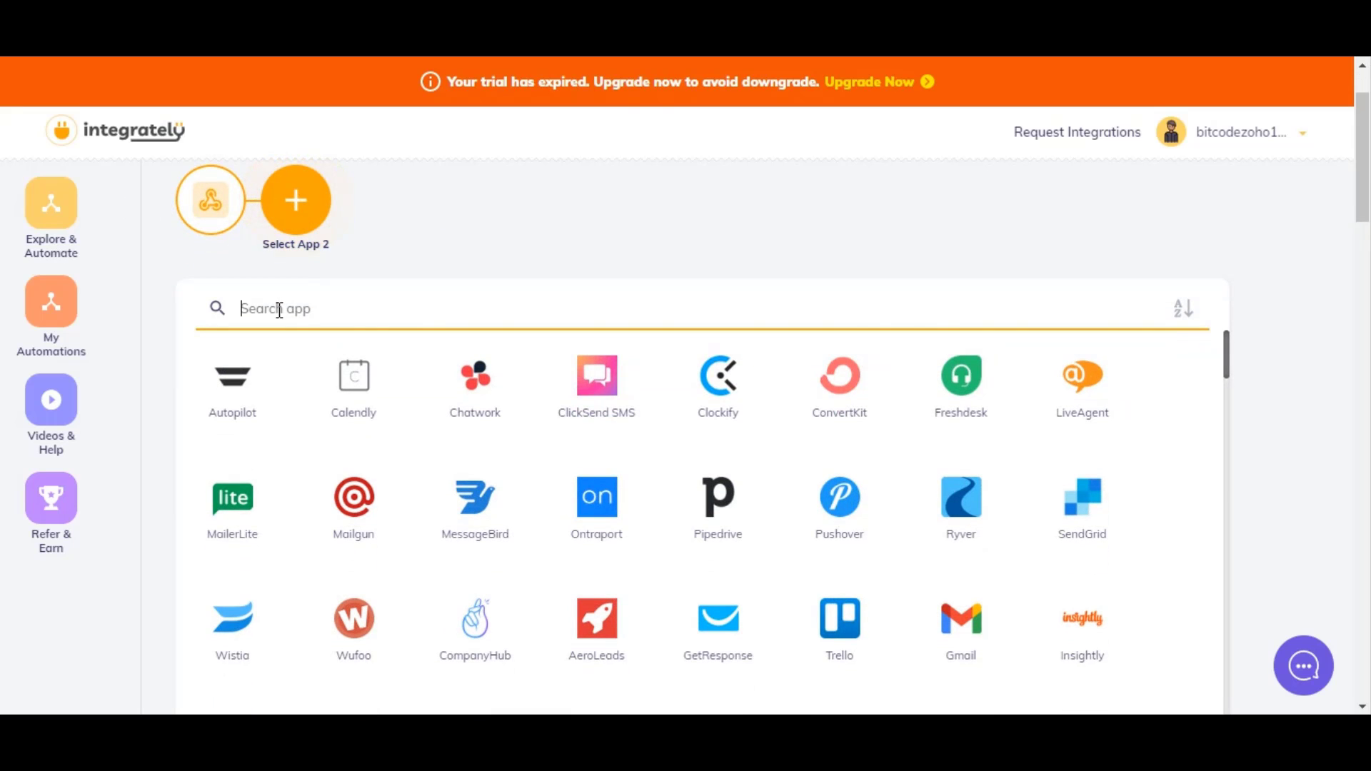
{"action": "scroll", "coordinate": [673, 539], "scroll_direction": "down", "scroll_amount": 5}
{"action": "scroll", "coordinate": [661, 542], "scroll_direction": "up", "scroll_amount": 5}
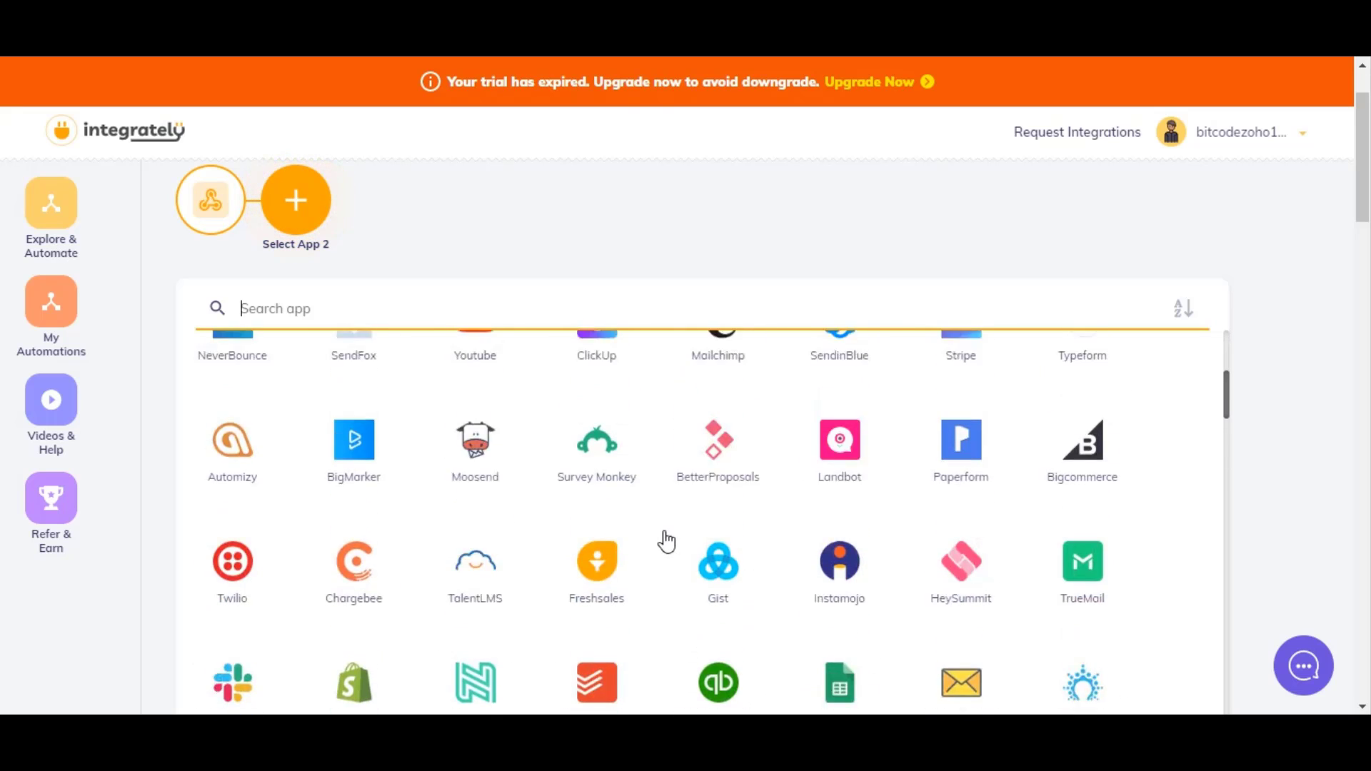
{"action": "type", "text": "sheets"}
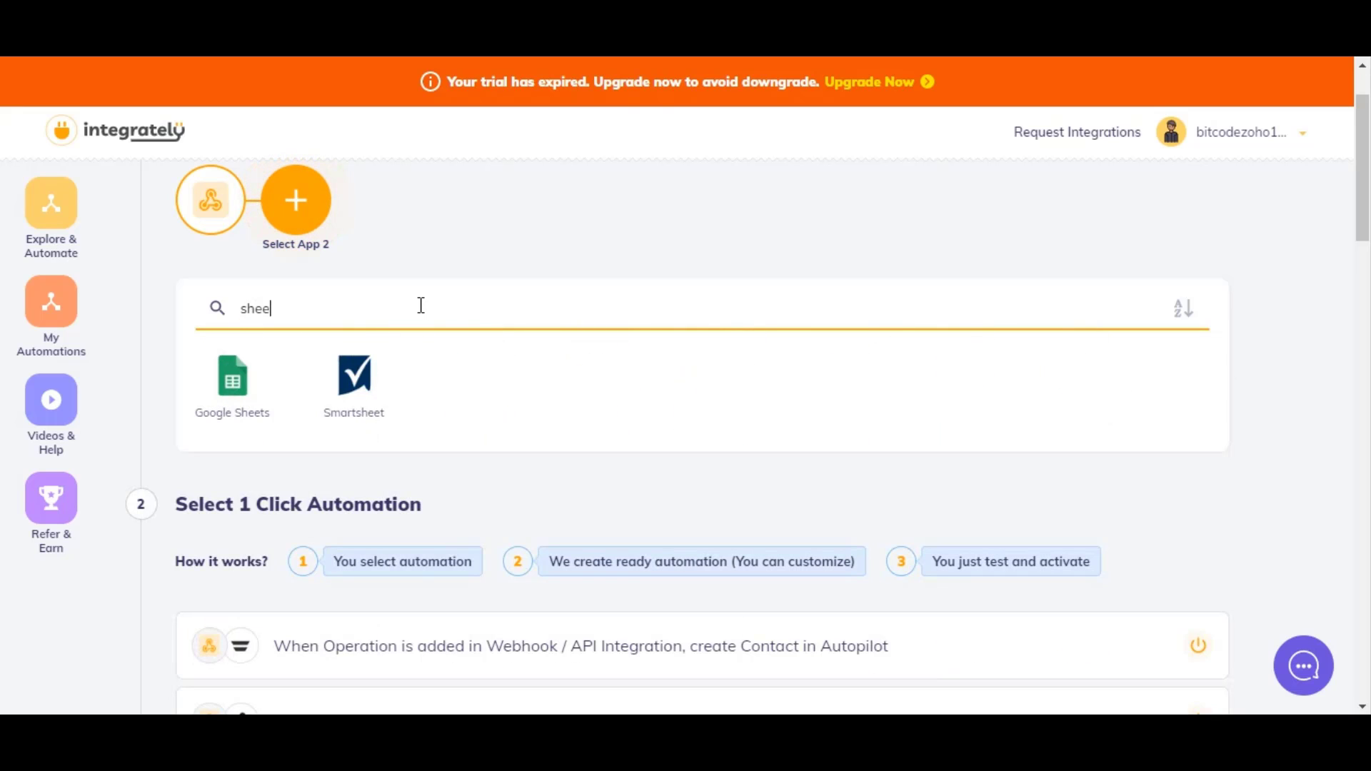
{"action": "left_click", "coordinate": [230, 397]}
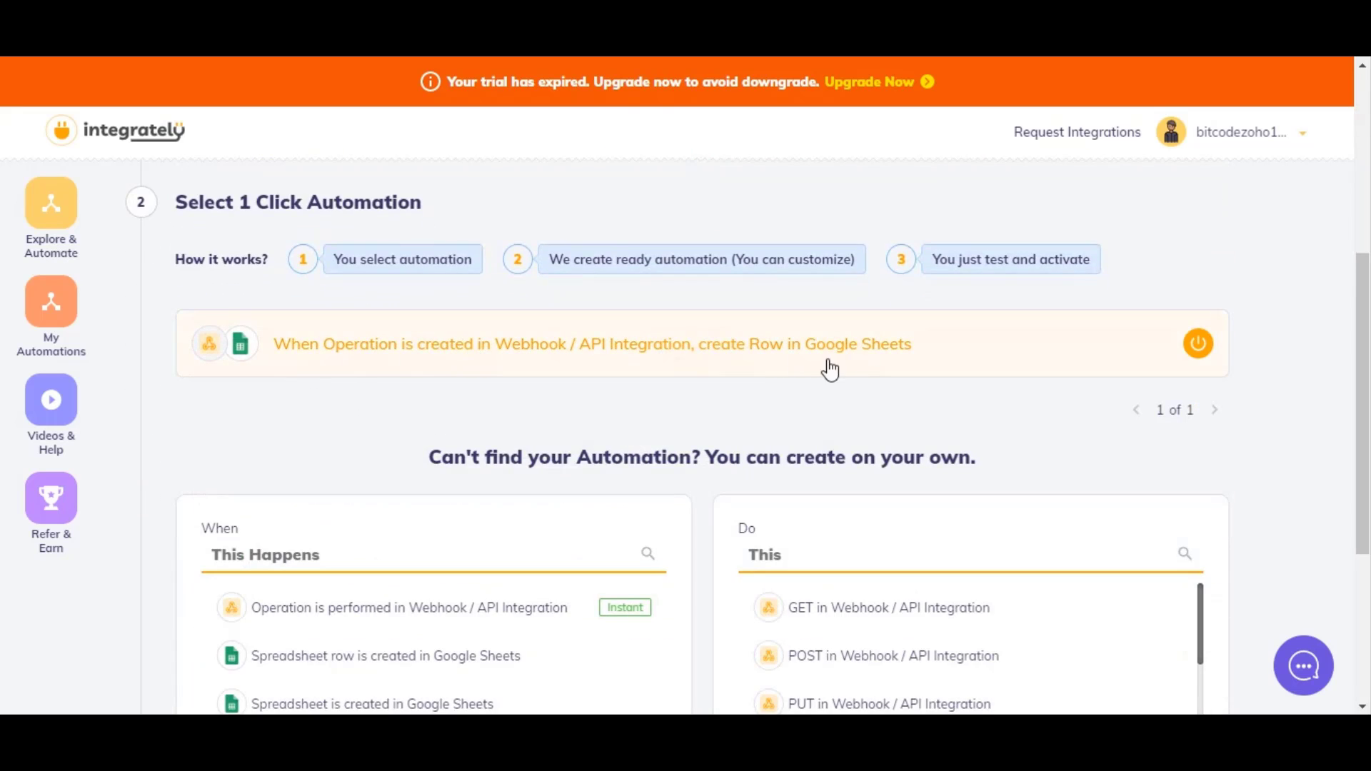
Create the ready-made automation that adds a Google Sheets row when a Webhook / API Integration operation is created, and open it.
{"action": "scroll", "coordinate": [829, 370], "scroll_direction": "down", "scroll_amount": 4}
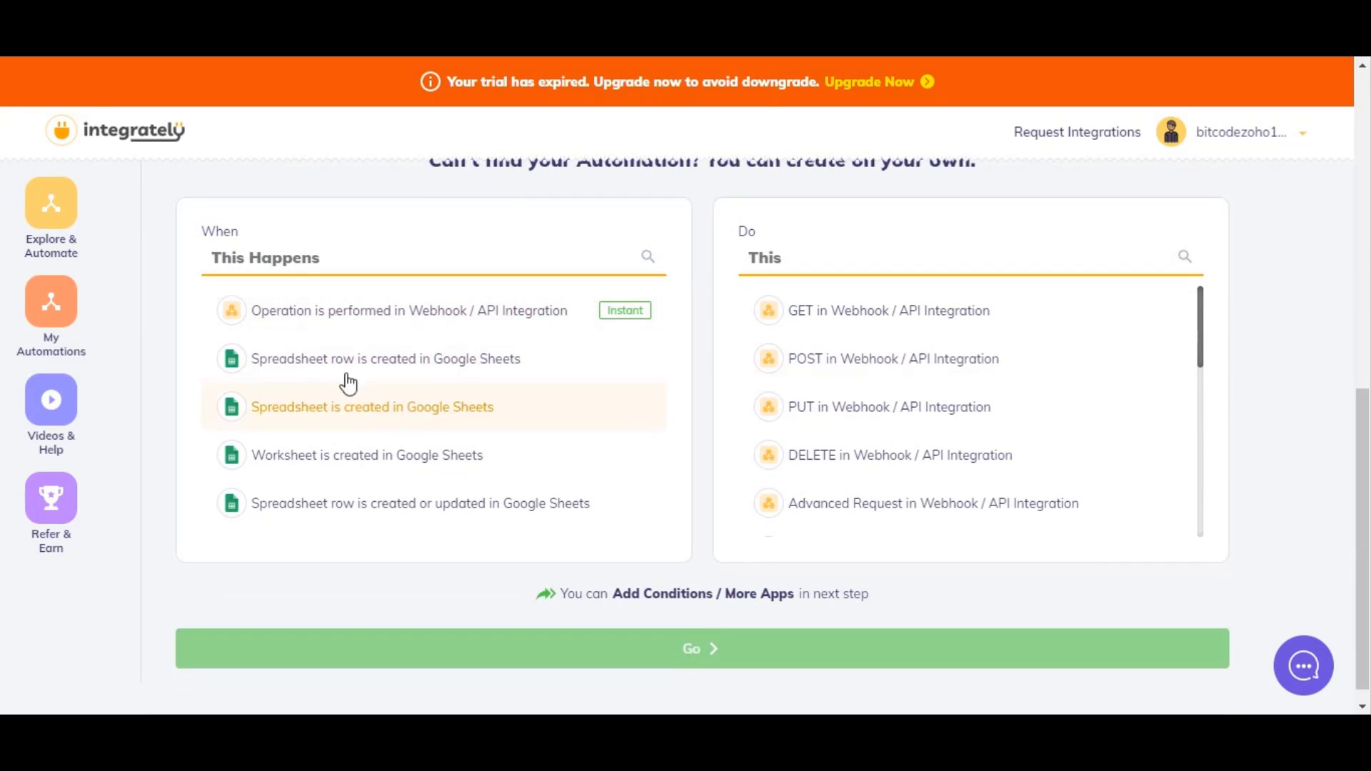
{"action": "scroll", "coordinate": [979, 505], "scroll_direction": "down", "scroll_amount": 6}
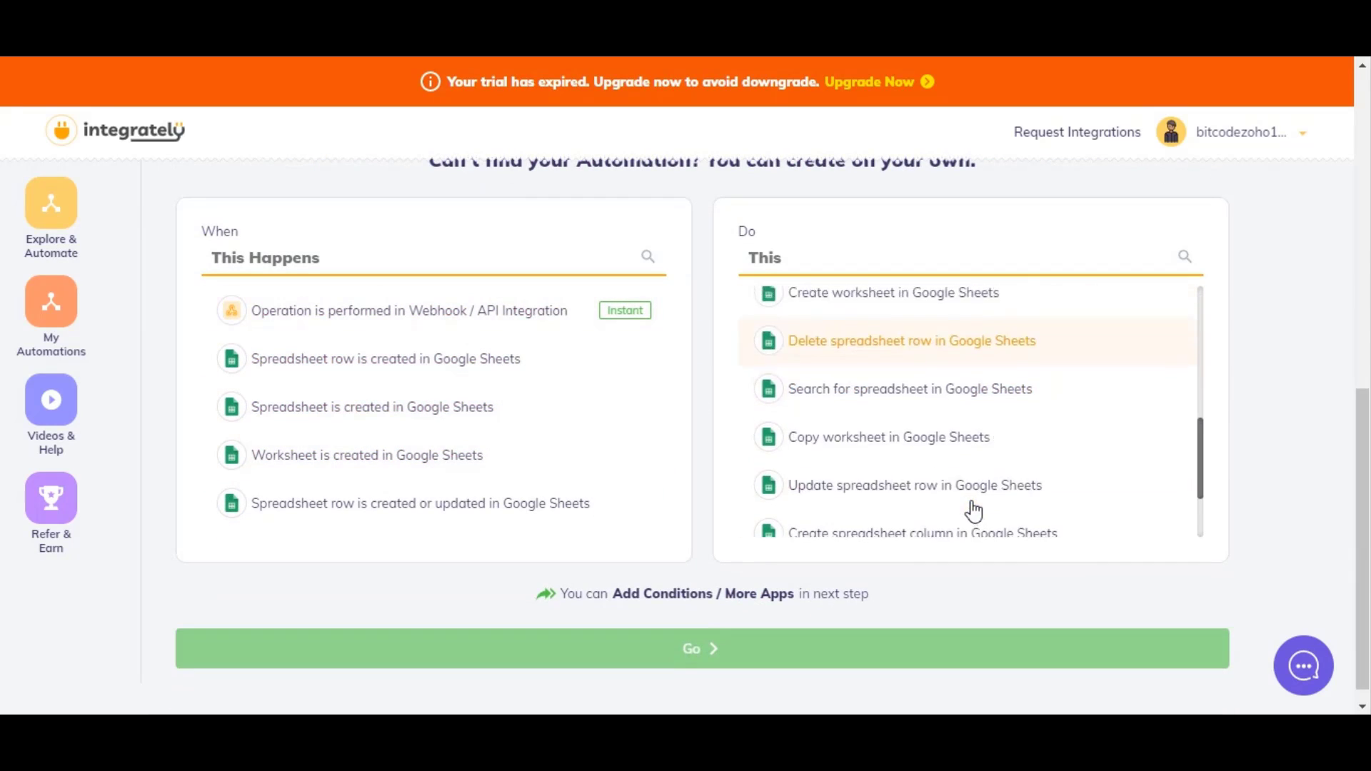
{"action": "scroll", "coordinate": [1014, 508], "scroll_direction": "up", "scroll_amount": 5}
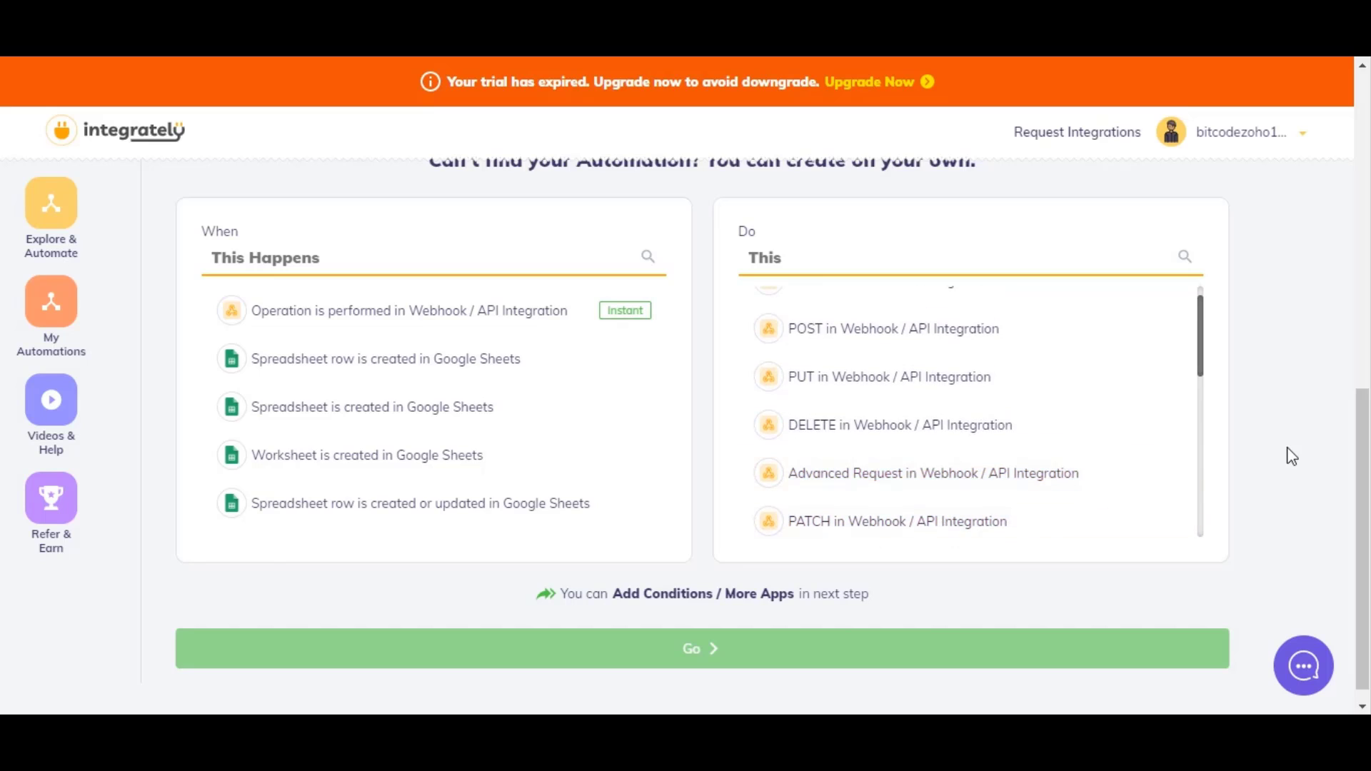
{"action": "scroll", "coordinate": [1288, 452], "scroll_direction": "up", "scroll_amount": 4}
{"action": "left_click", "coordinate": [444, 345]}
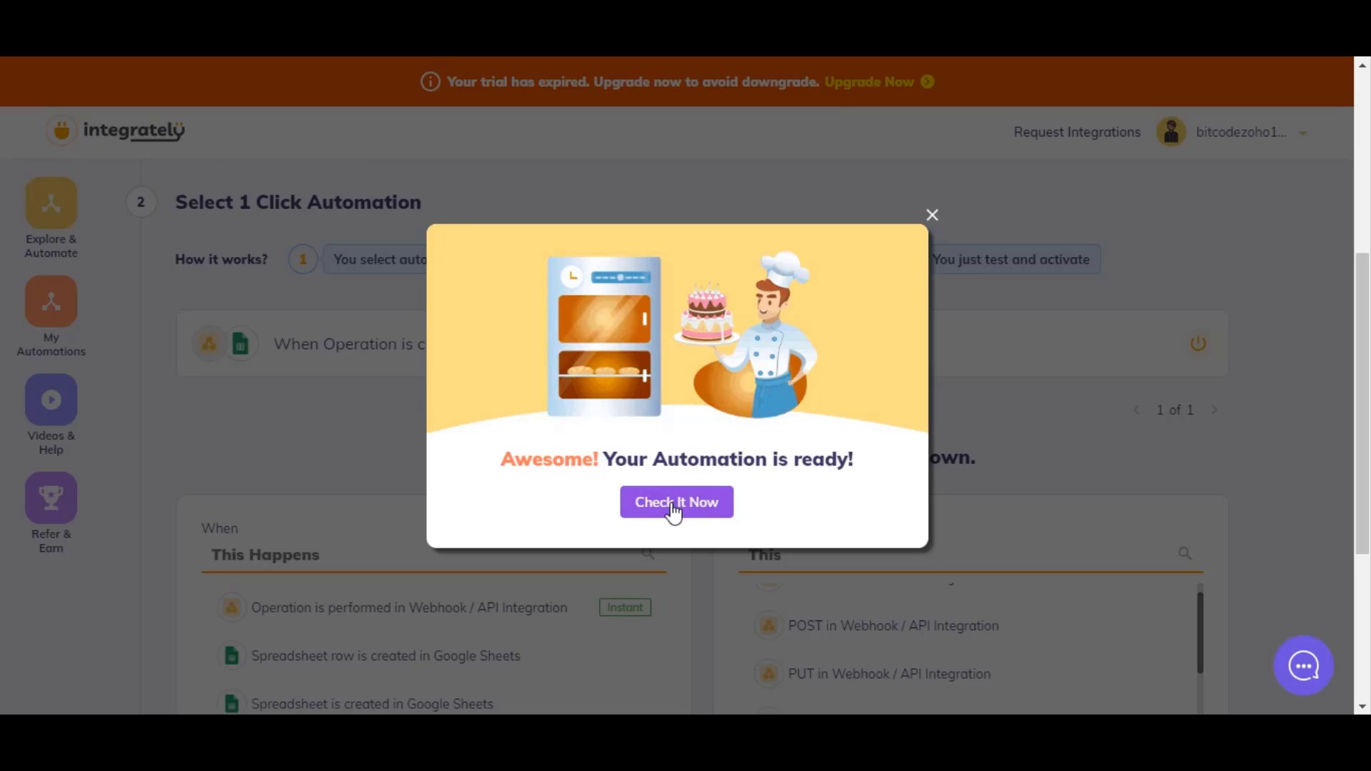
{"action": "left_click", "coordinate": [671, 503]}
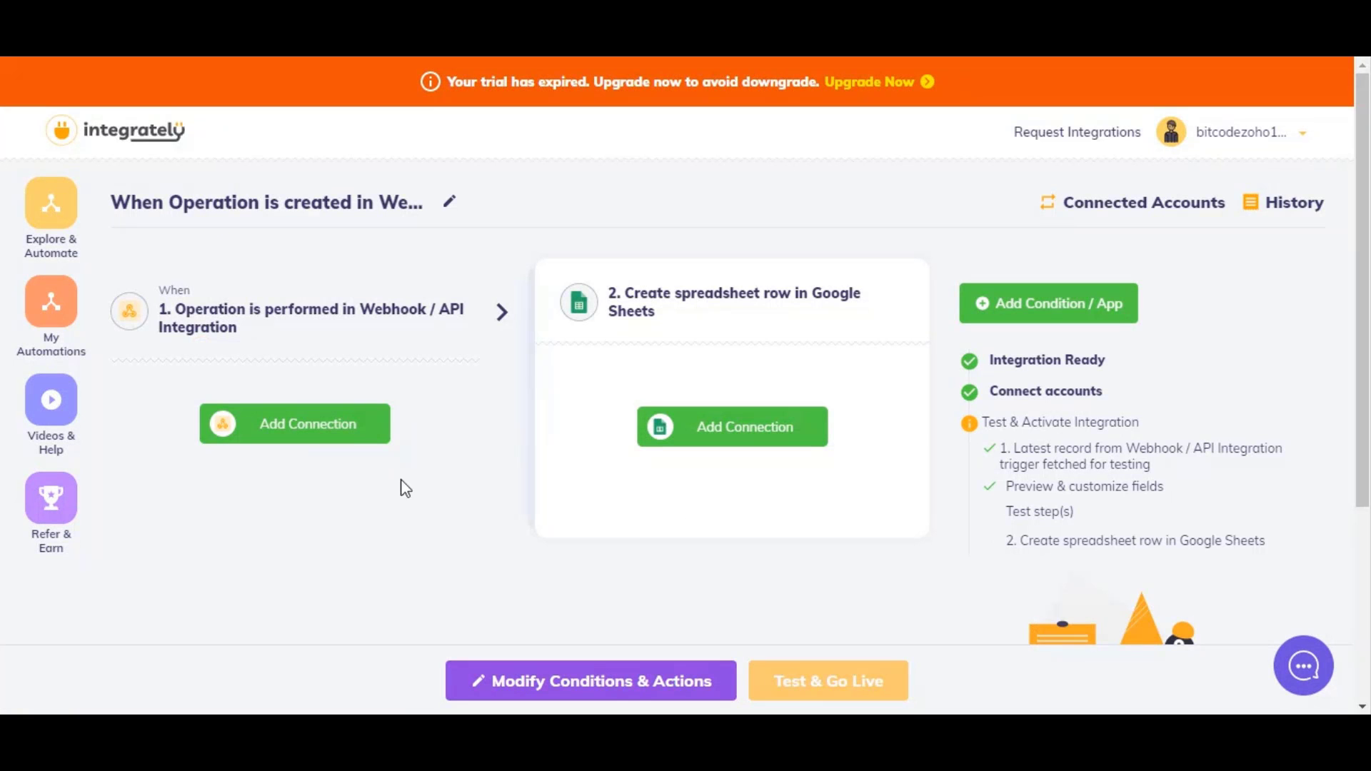
Add a connection for the Webhook / API Integration trigger and copy its webhook URL.
{"action": "left_click", "coordinate": [330, 431]}
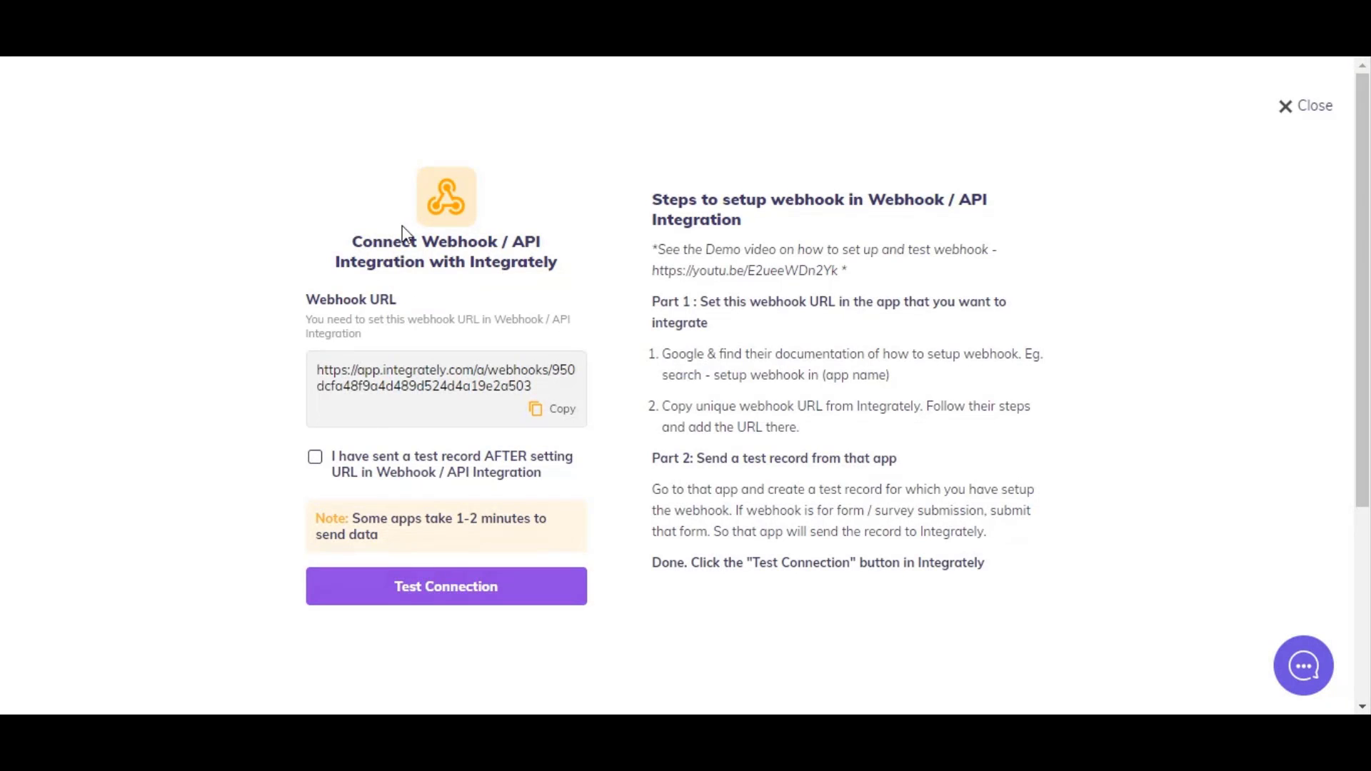
{"action": "left_click_drag", "start_coordinate": [377, 245], "coordinate": [518, 238]}
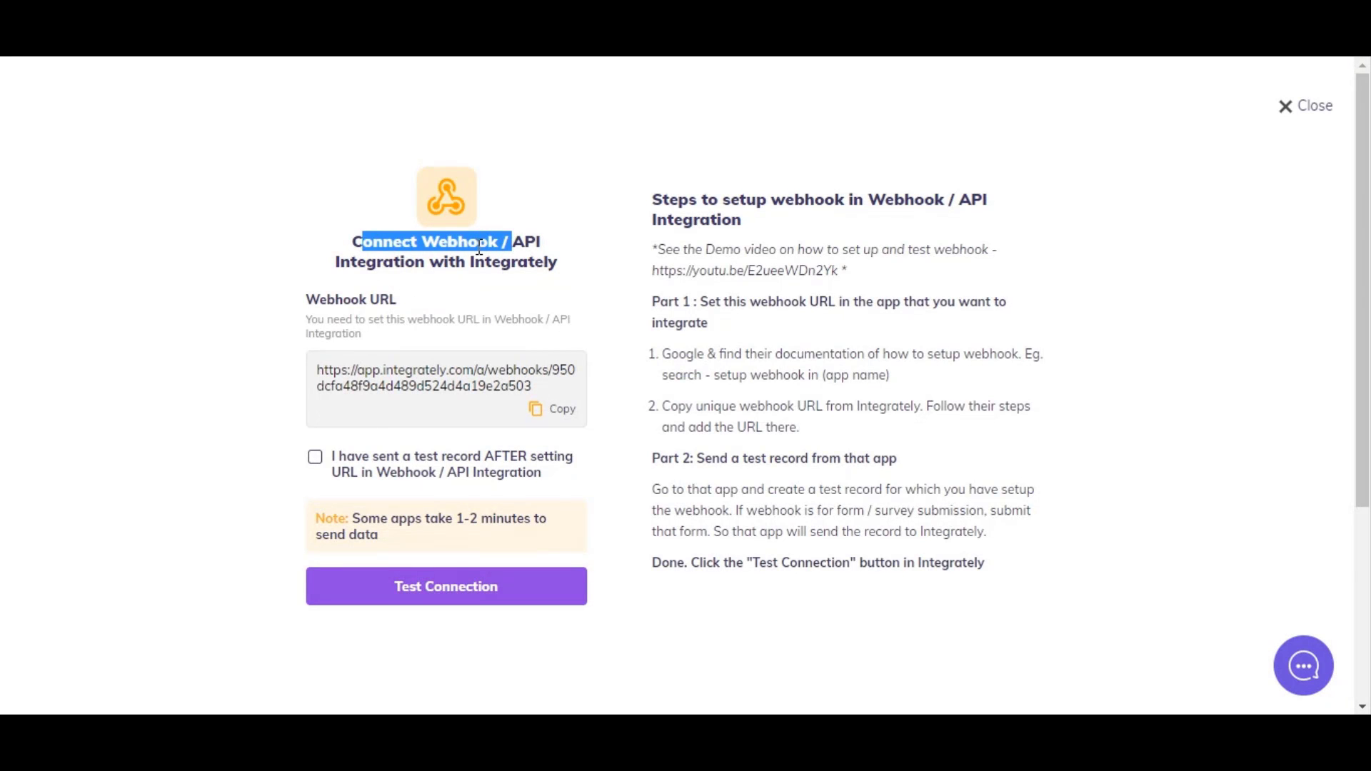
{"action": "left_click", "coordinate": [429, 370]}
{"action": "left_click_drag", "start_coordinate": [316, 299], "coordinate": [439, 303]}
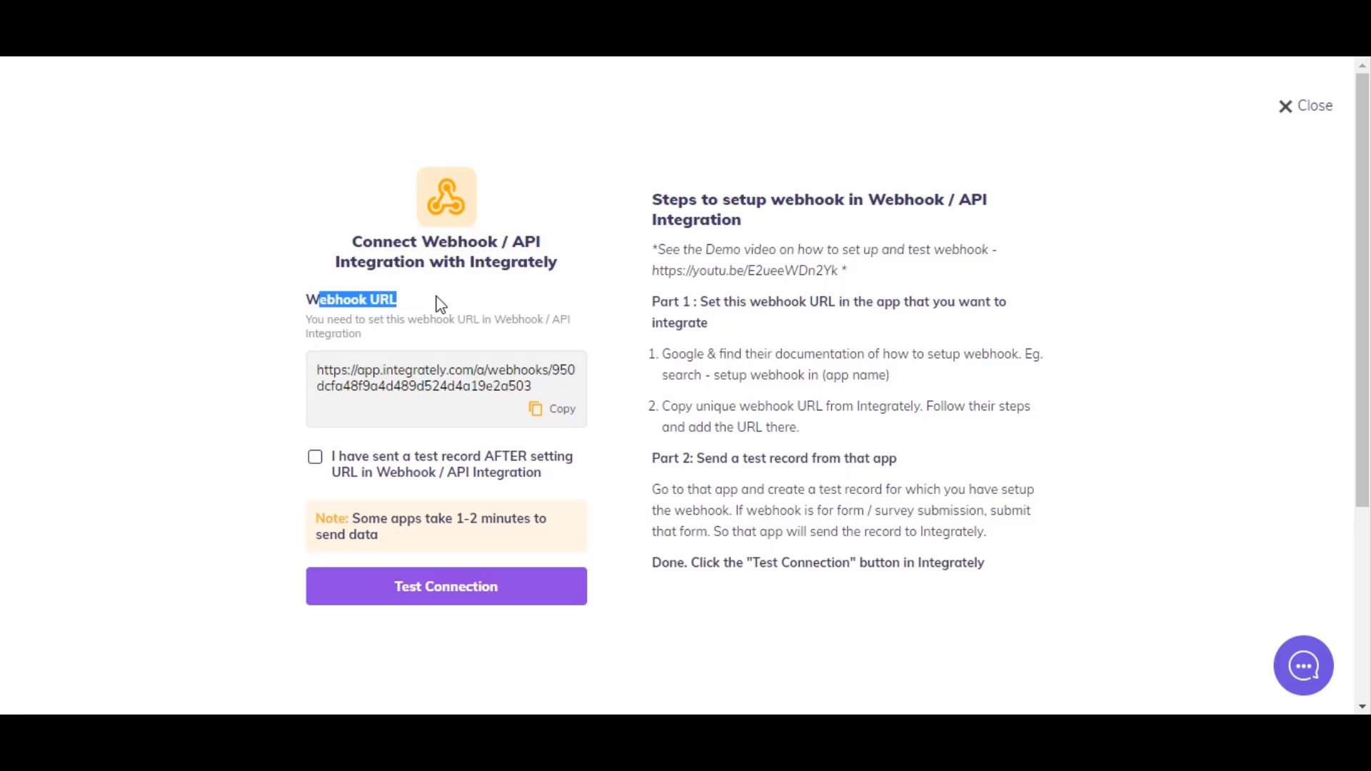
{"action": "left_click", "coordinate": [564, 412]}
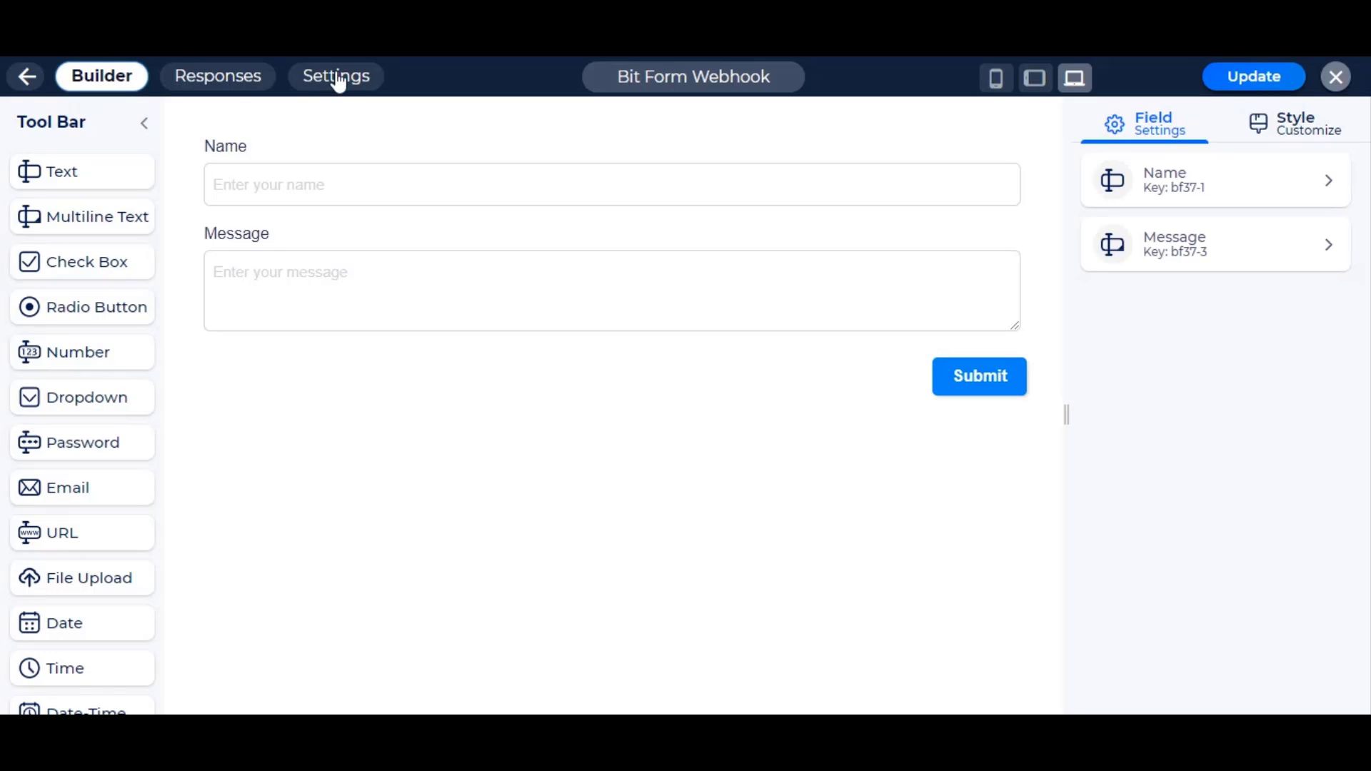
In Bit Form, add a webhook to the form's confirmations with the copied Integrately URL as link and POST as method.
{"action": "left_click", "coordinate": [342, 79]}
{"action": "left_click", "coordinate": [110, 239]}
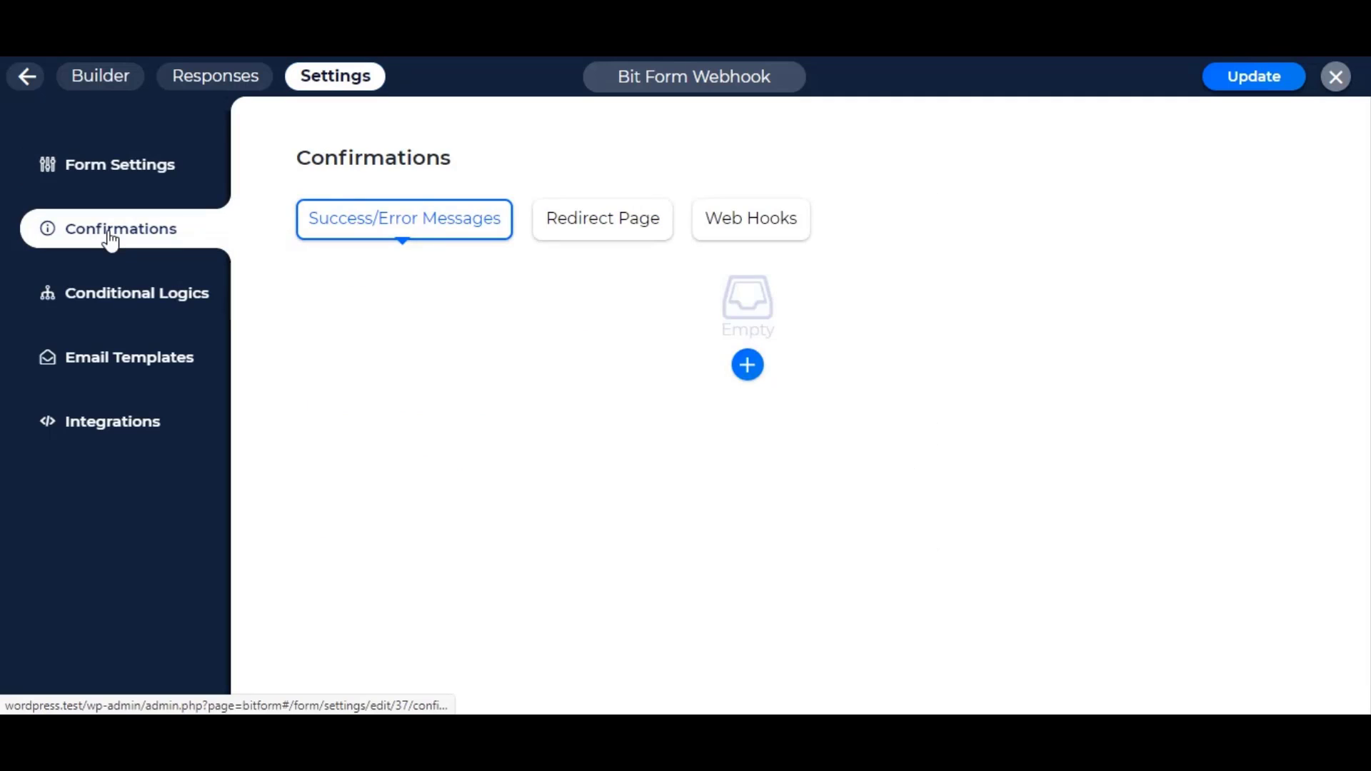
{"action": "left_click", "coordinate": [765, 230]}
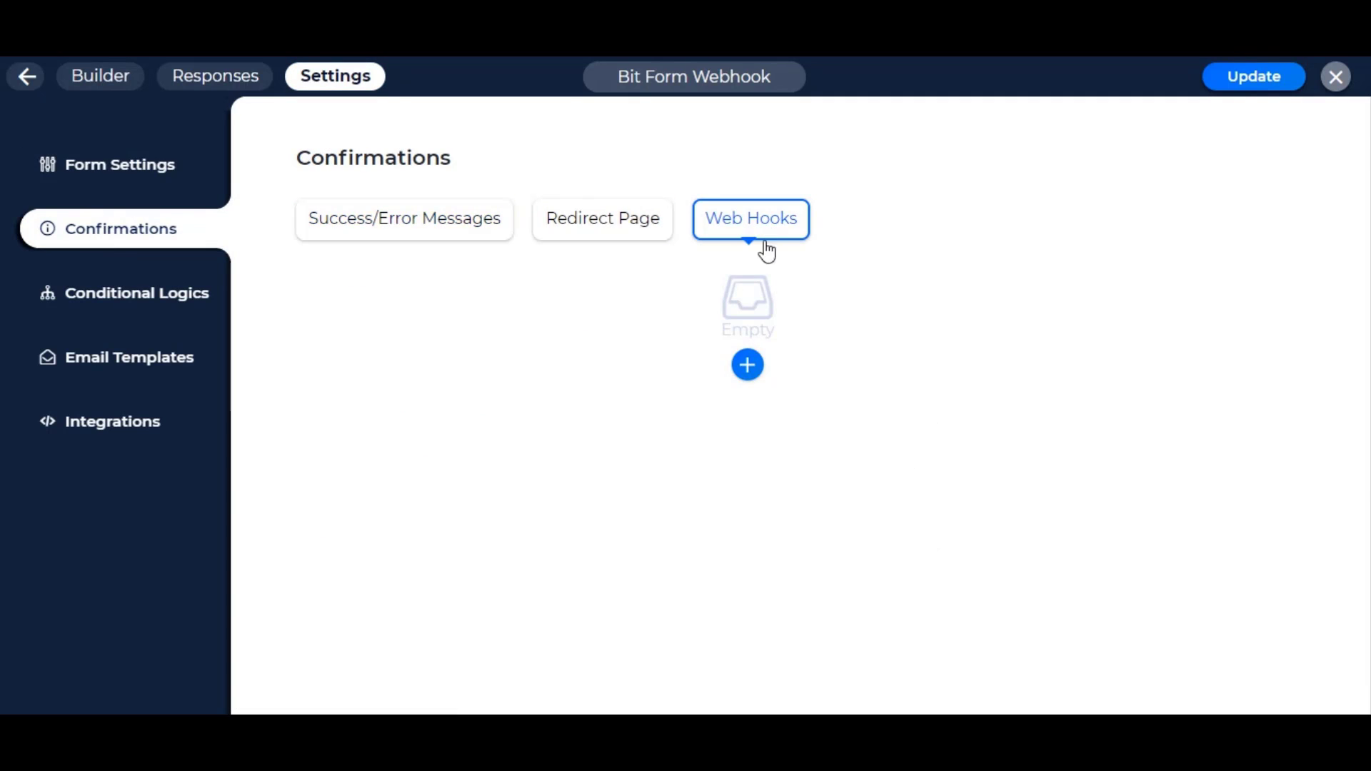
{"action": "left_click", "coordinate": [748, 365]}
{"action": "left_click", "coordinate": [569, 309]}
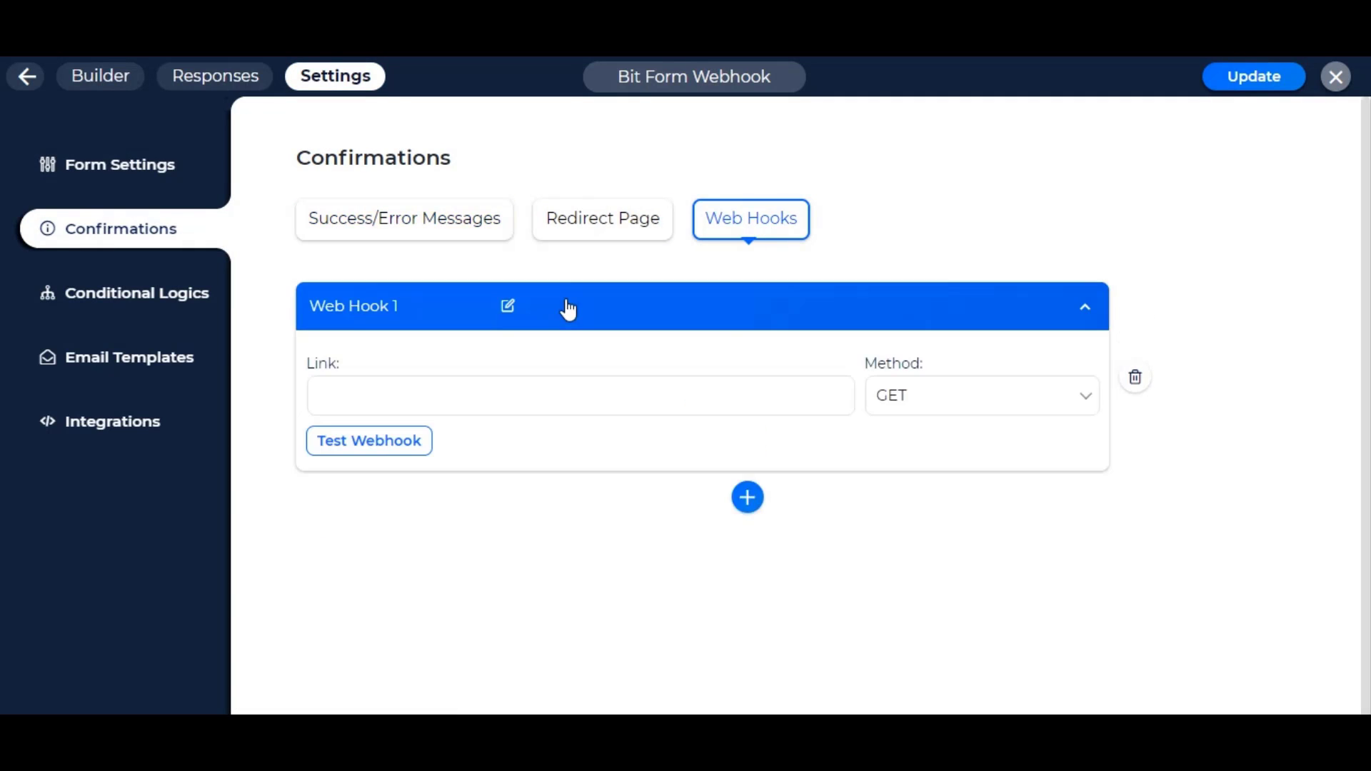
{"action": "right_click", "coordinate": [391, 393]}
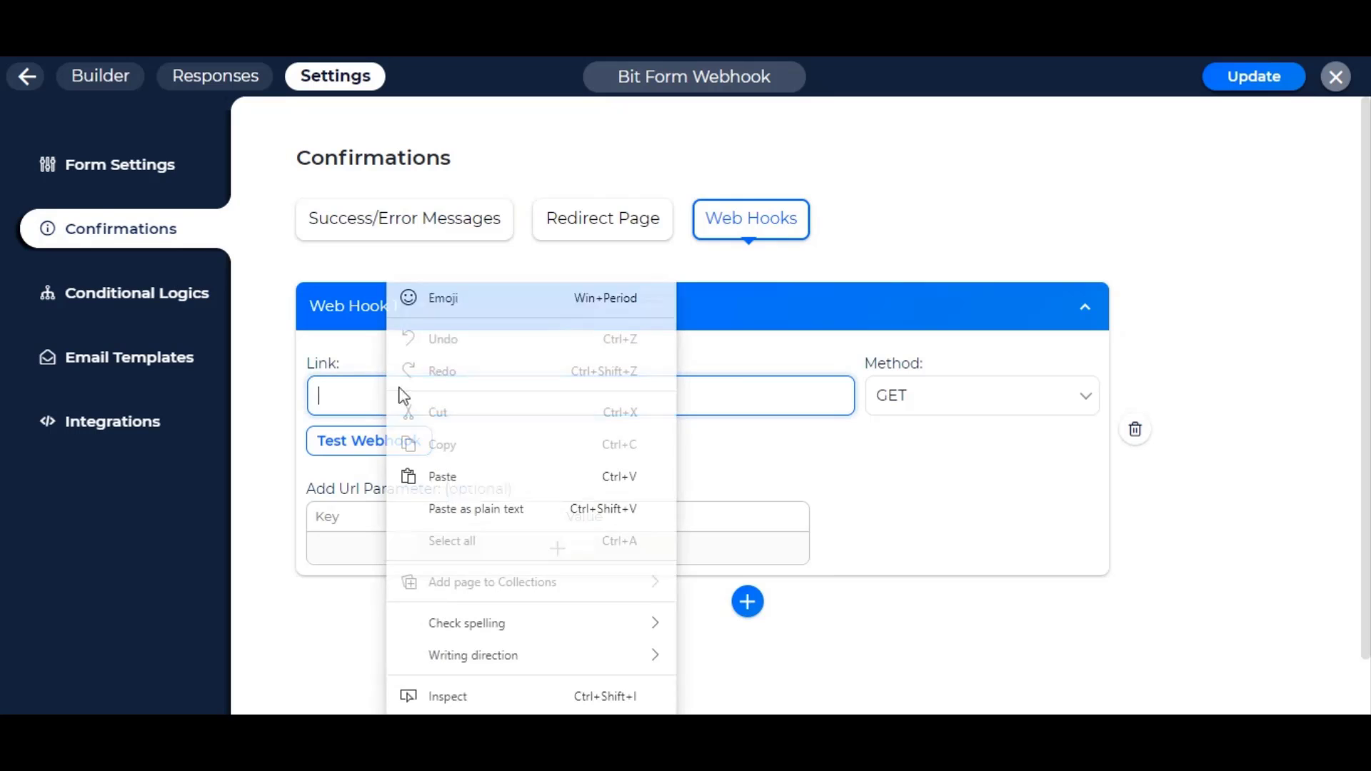
{"action": "left_click", "coordinate": [530, 489]}
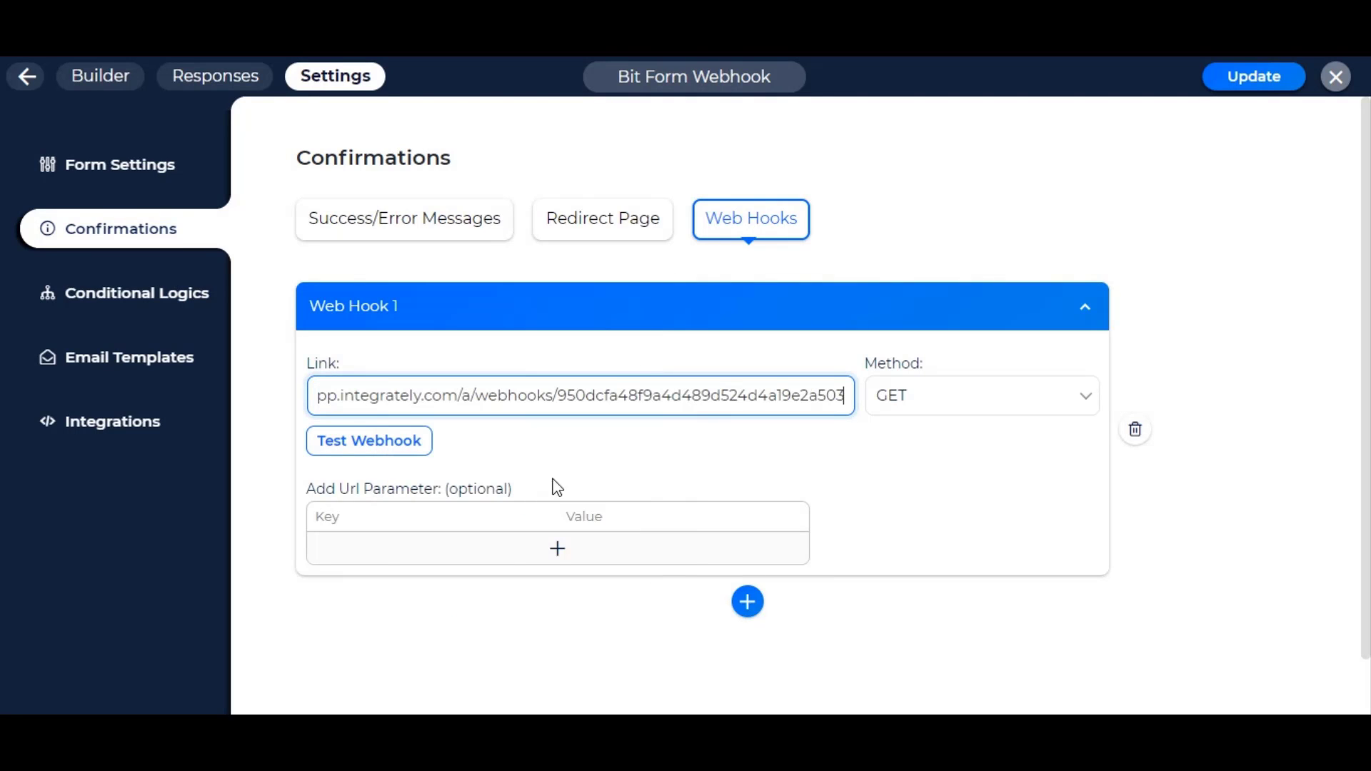
{"action": "left_click", "coordinate": [986, 398]}
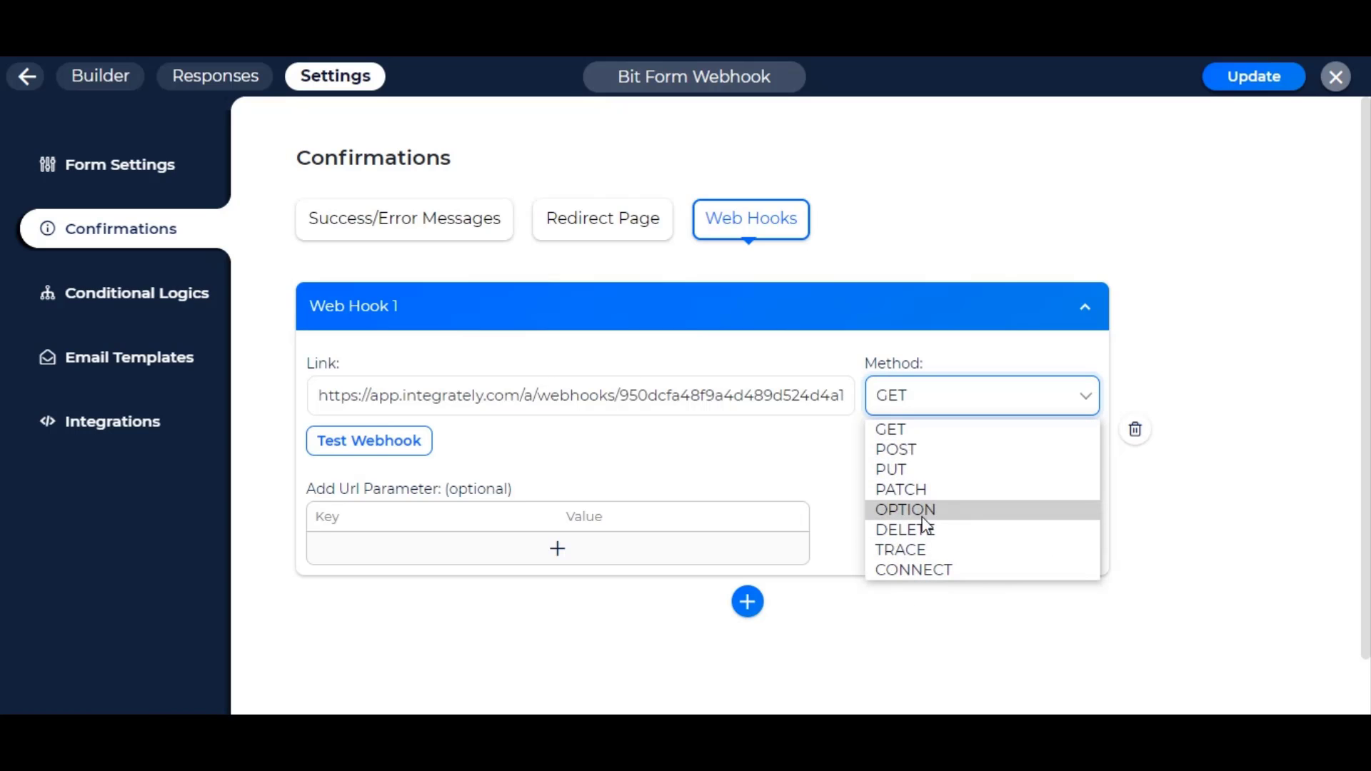
{"action": "left_click", "coordinate": [961, 452]}
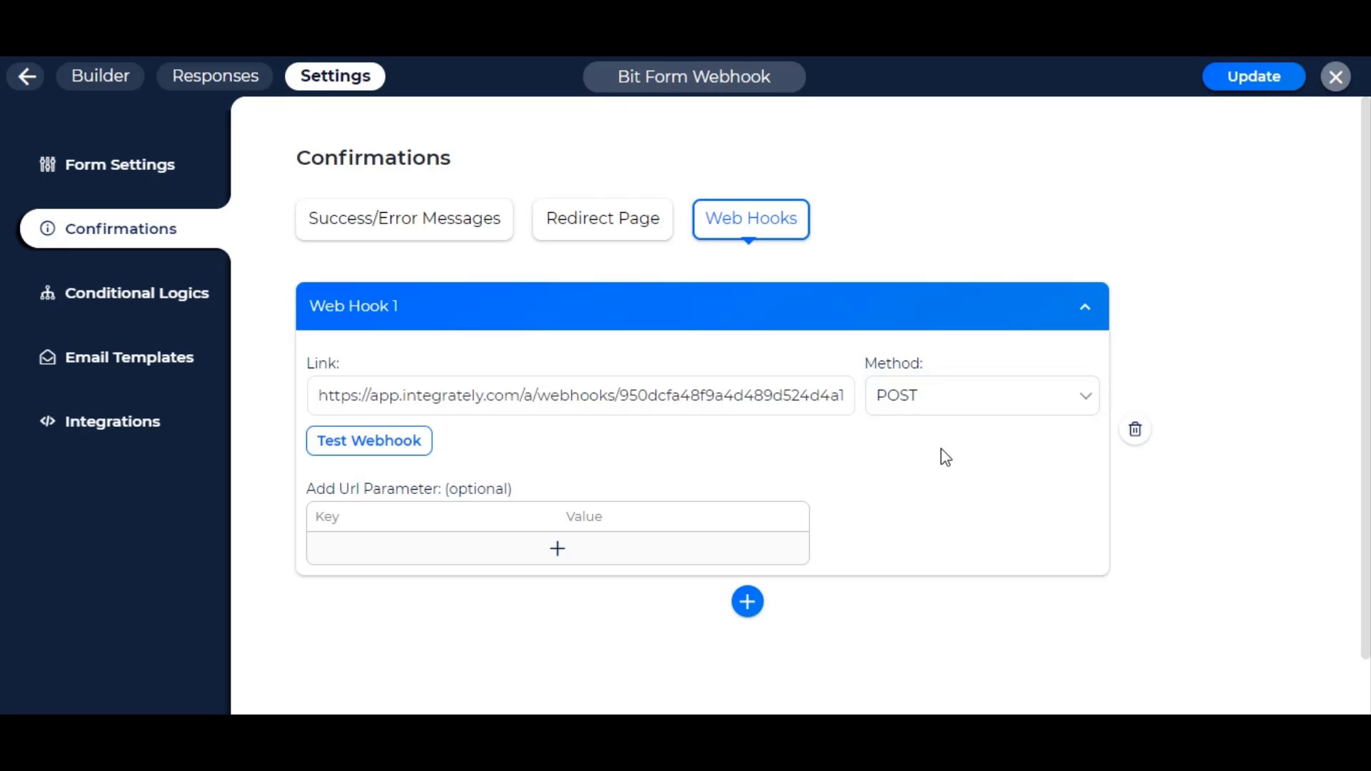
Add a URL parameter with the key "name" and map its value to the form's Name field.
{"action": "left_click_drag", "start_coordinate": [295, 489], "coordinate": [556, 478]}
{"action": "left_click", "coordinate": [557, 477]}
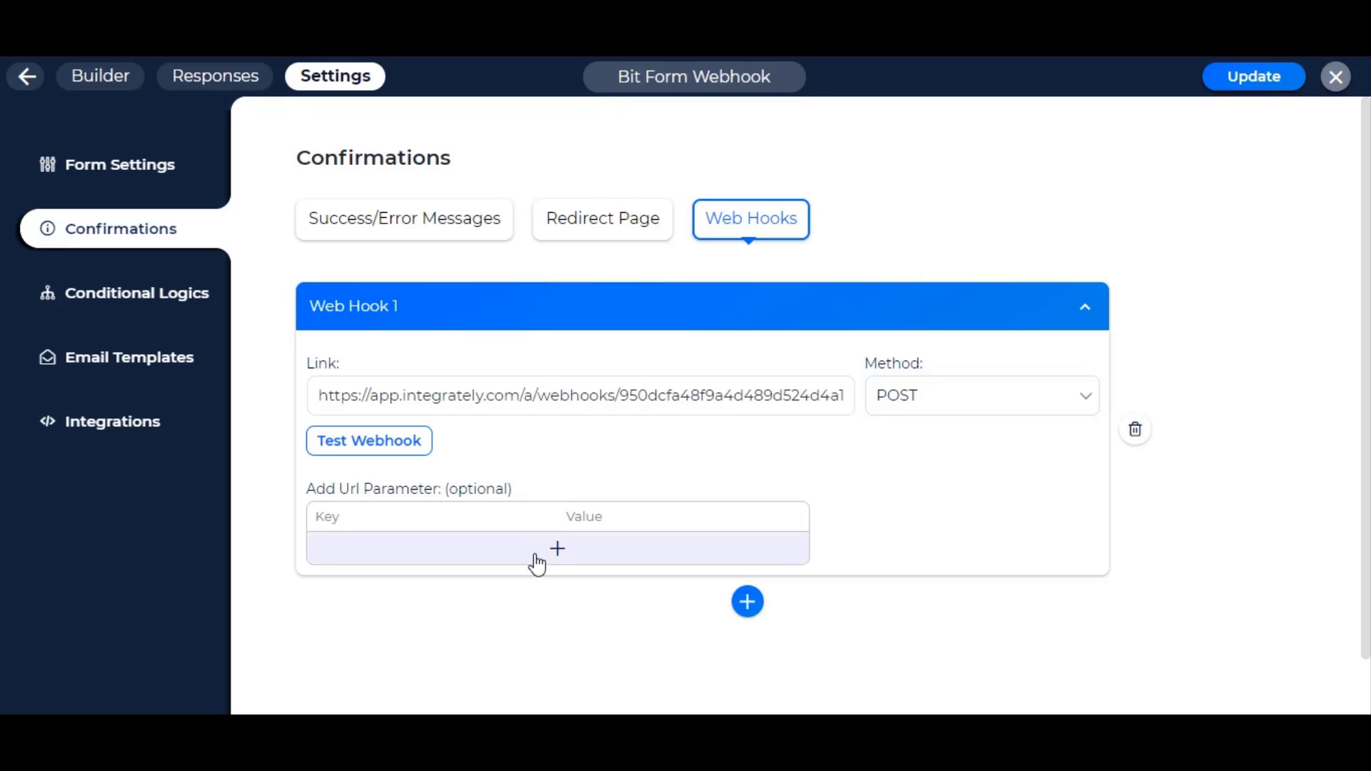
{"action": "left_click", "coordinate": [537, 565]}
{"action": "double_click", "coordinate": [328, 563]}
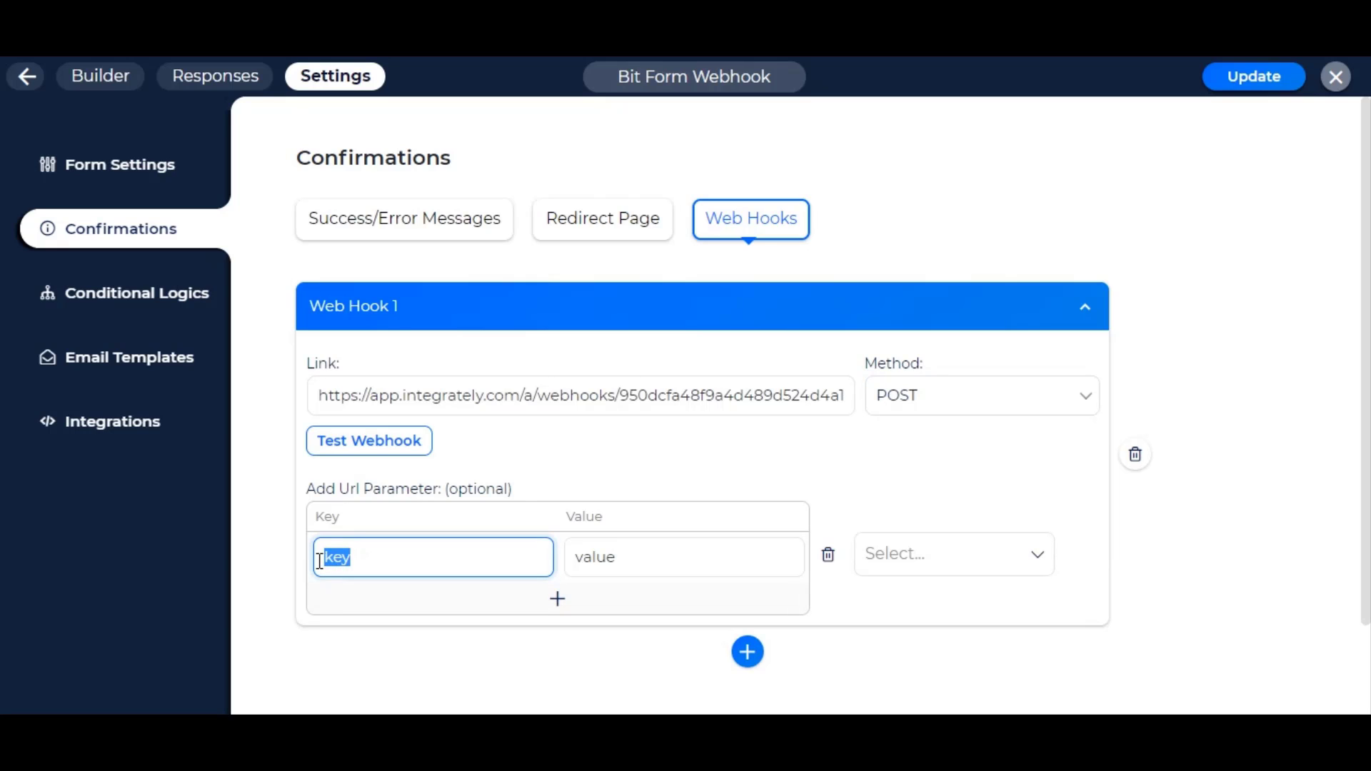
{"action": "type", "text": "name"}
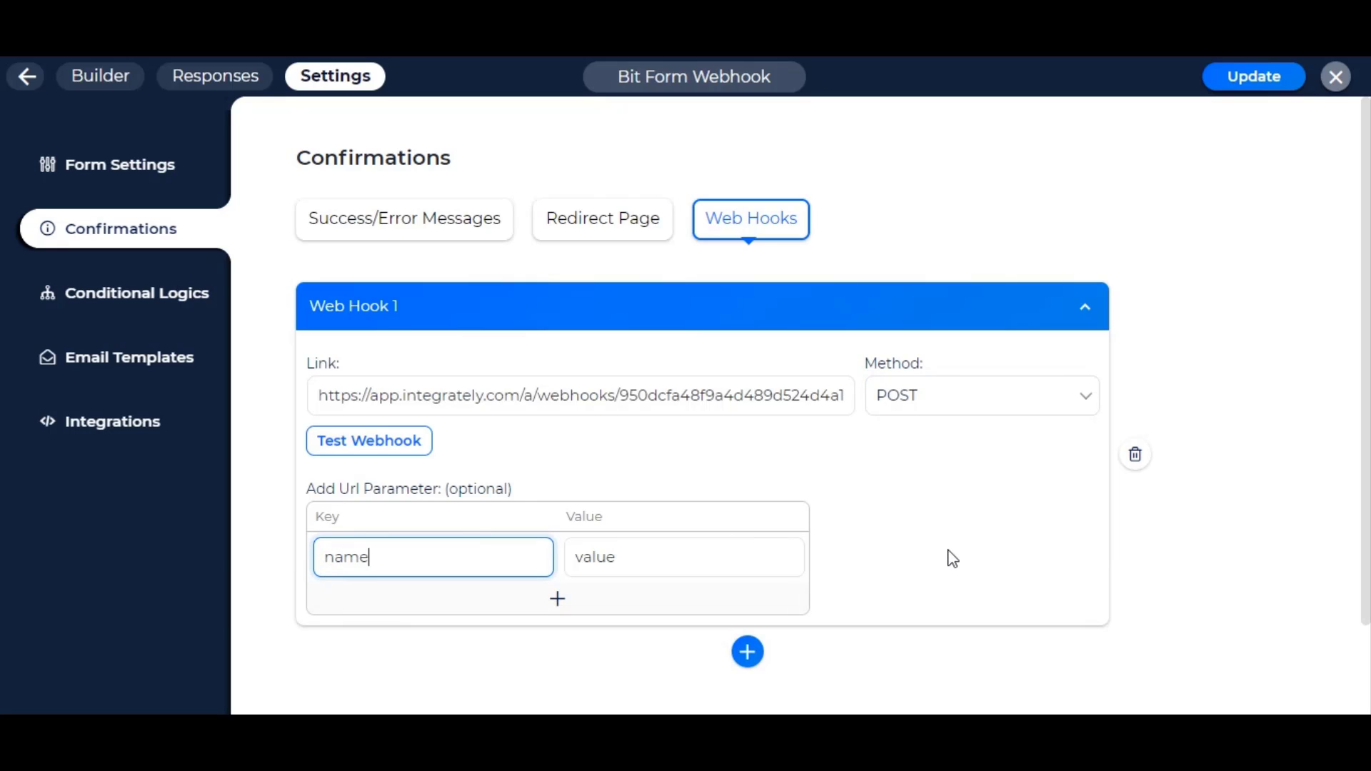
{"action": "left_click", "coordinate": [949, 556]}
{"action": "left_click", "coordinate": [943, 549]}
{"action": "left_click", "coordinate": [915, 518]}
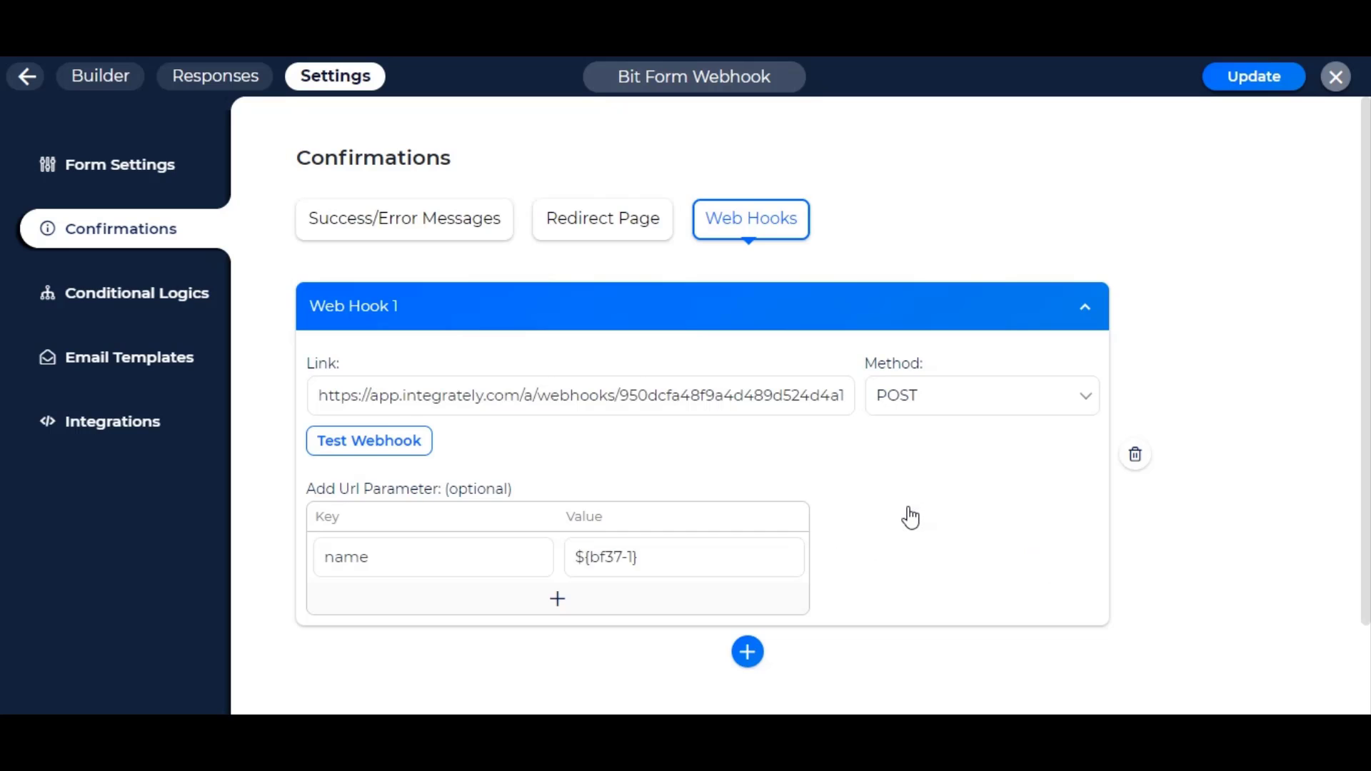
Add a second URL parameter with the key "message" and map its value to the form's Message field.
{"action": "scroll", "coordinate": [909, 514], "scroll_direction": "down", "scroll_amount": 2}
{"action": "left_click", "coordinate": [559, 435]}
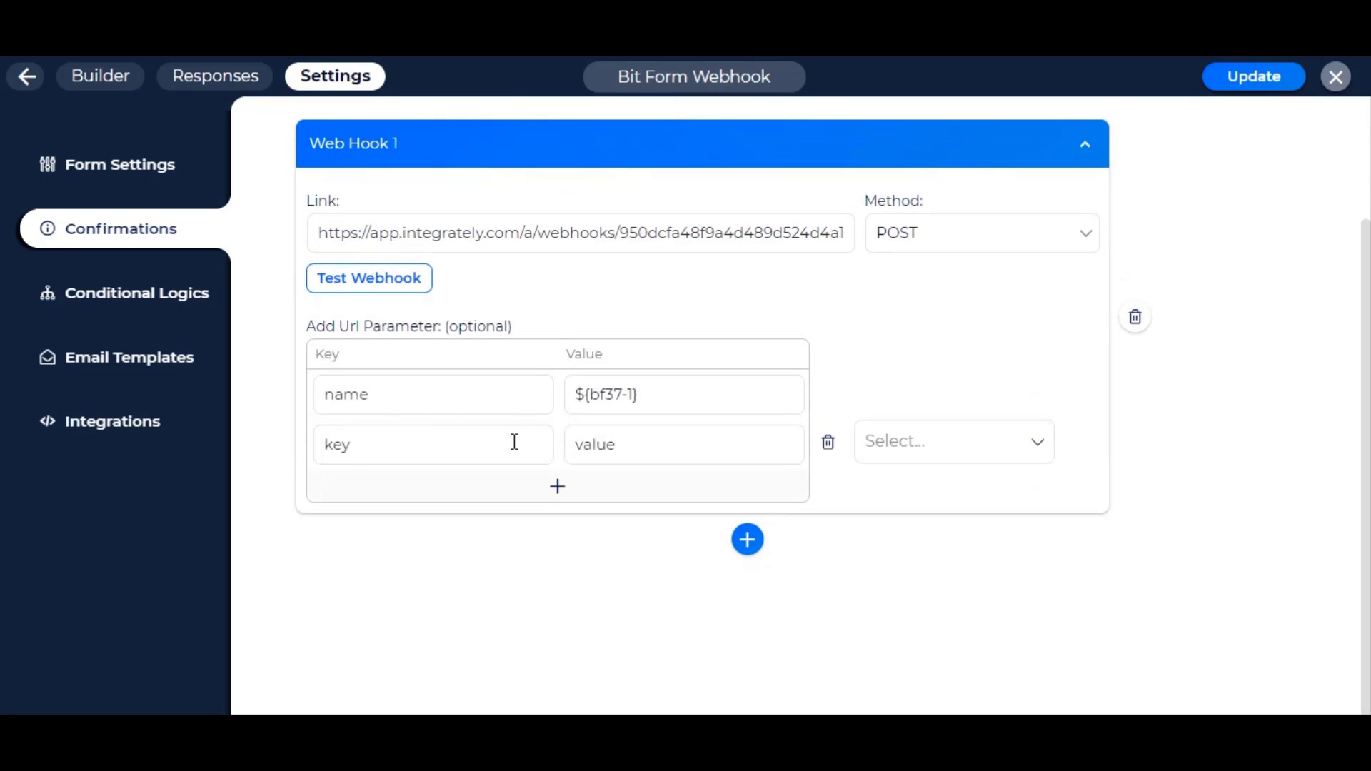
{"action": "left_click_drag", "start_coordinate": [397, 447], "coordinate": [314, 445]}
{"action": "type", "text": "message"}
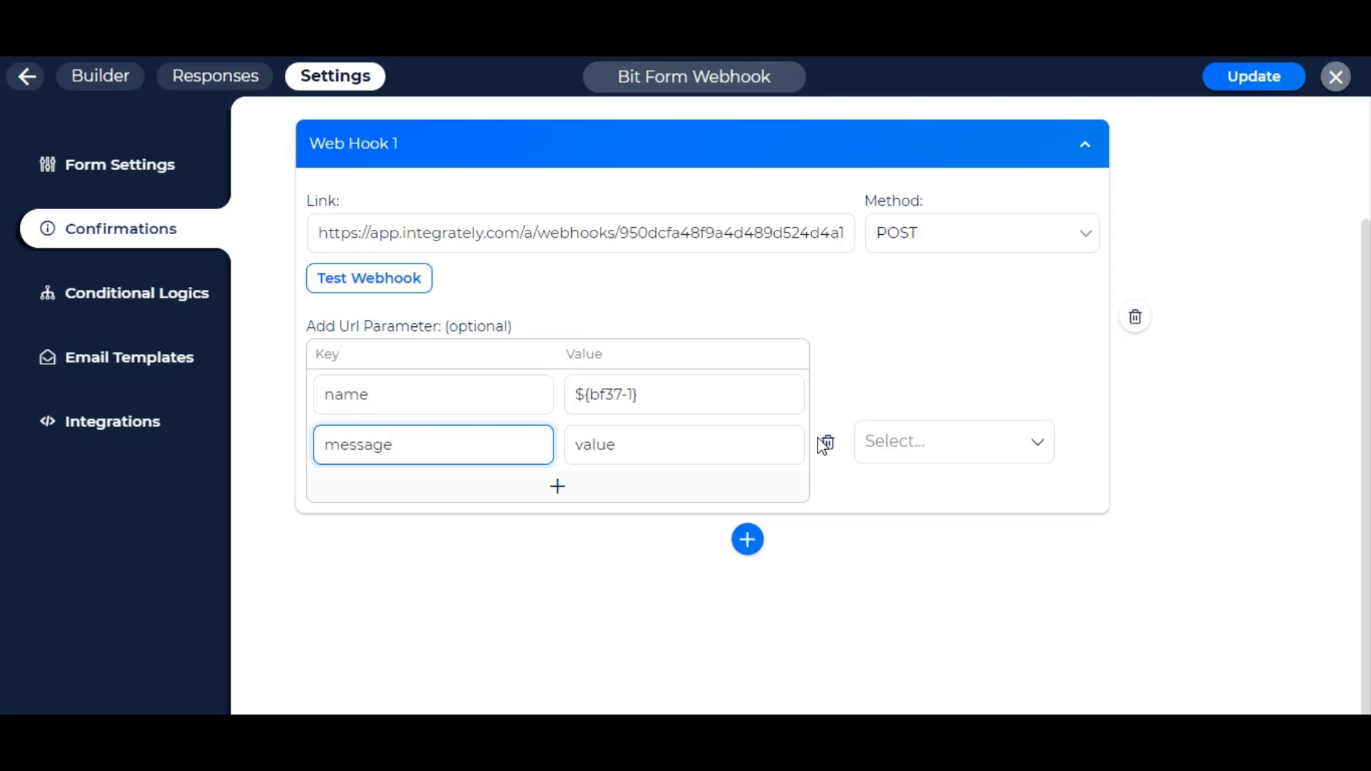
{"action": "left_click", "coordinate": [950, 438]}
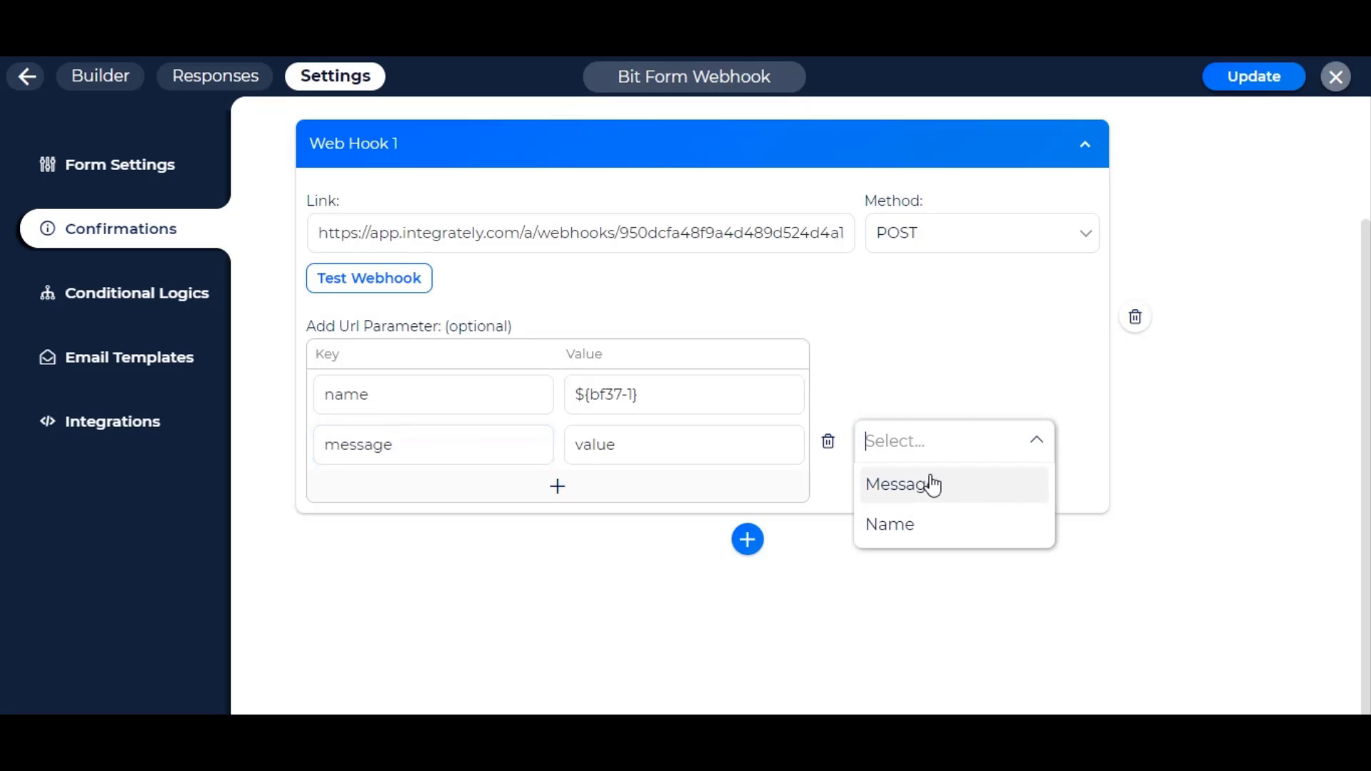
{"action": "left_click", "coordinate": [907, 488]}
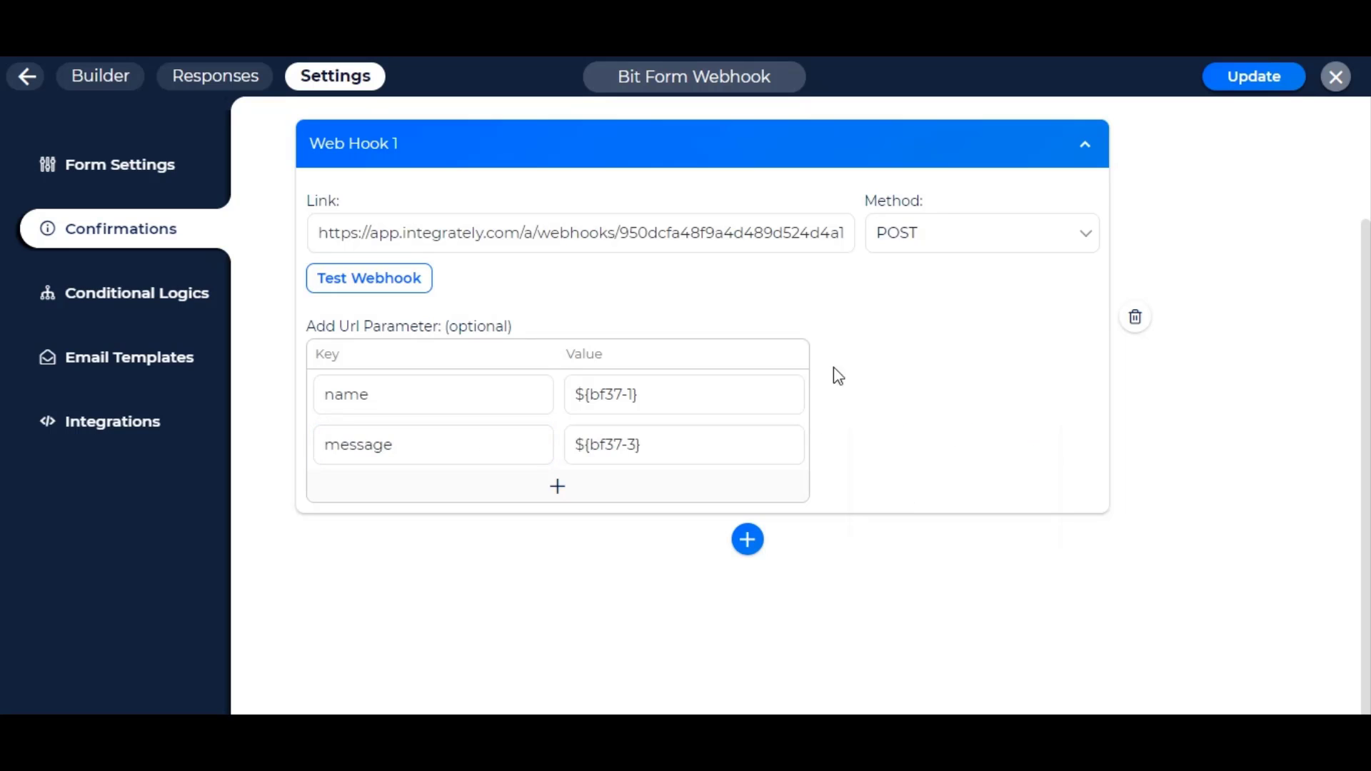
{"action": "scroll", "coordinate": [443, 215], "scroll_direction": "up", "scroll_amount": 2}
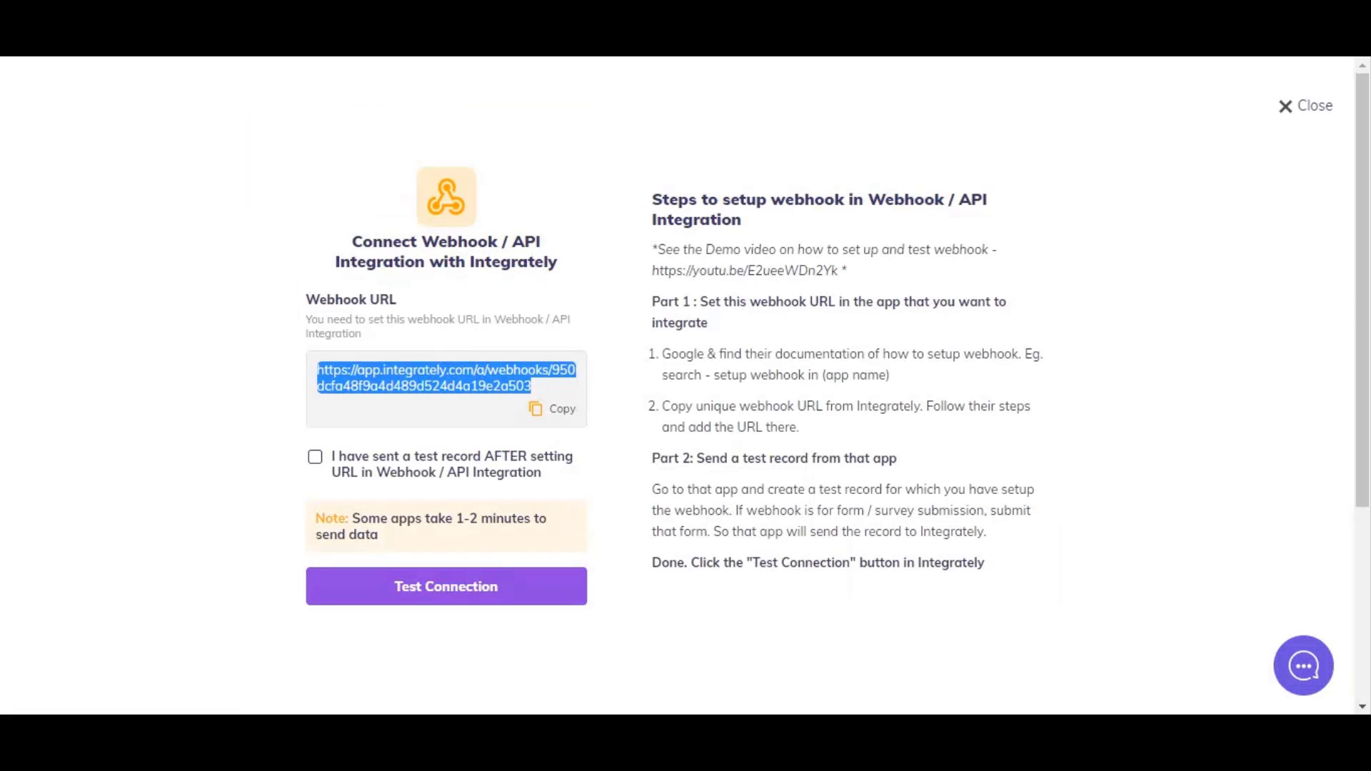
Switch to Integrately and review the test record requirement on the webhook connection page.
{"action": "left_click_drag", "start_coordinate": [334, 455], "coordinate": [550, 470]}
{"action": "left_click", "coordinate": [538, 474]}
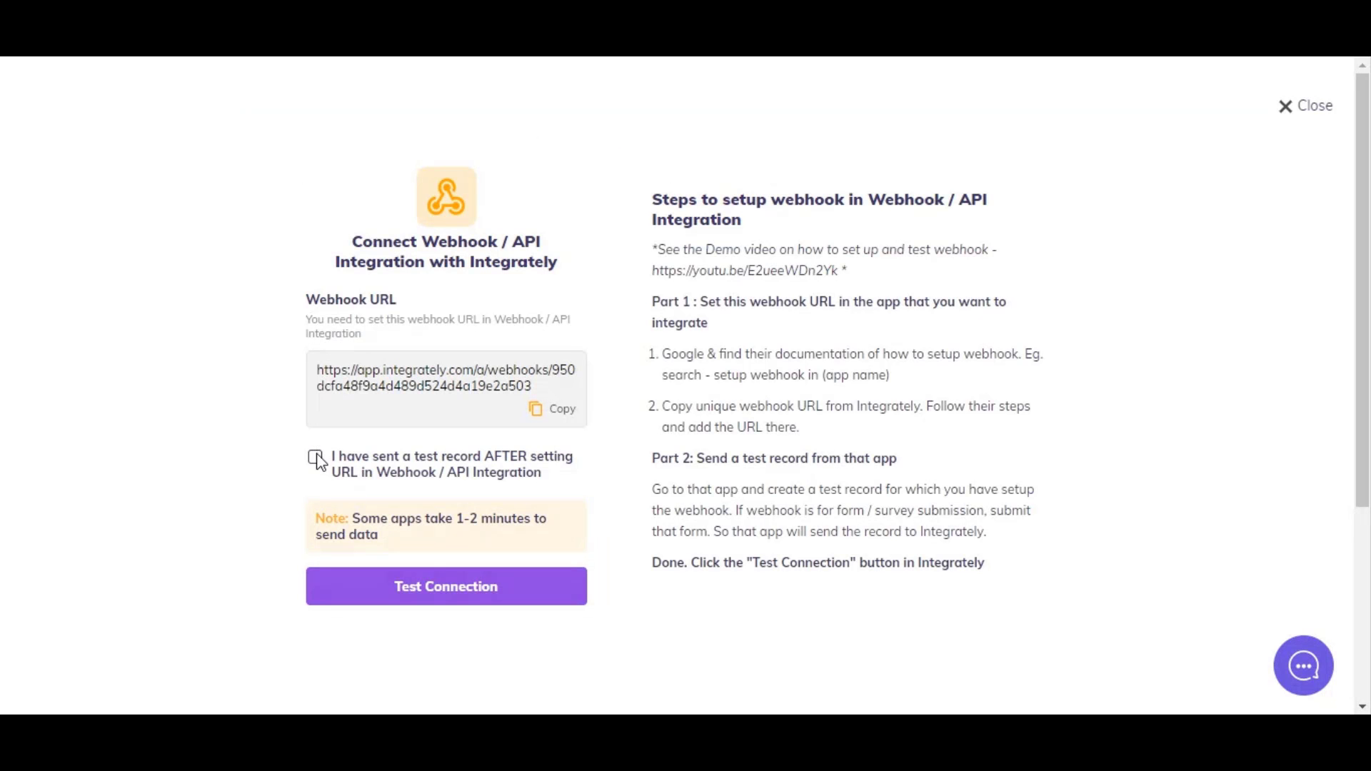
Confirm that a test record was sent, test the webhook connection, and review the Google Sheets row action.
{"action": "left_click", "coordinate": [452, 593]}
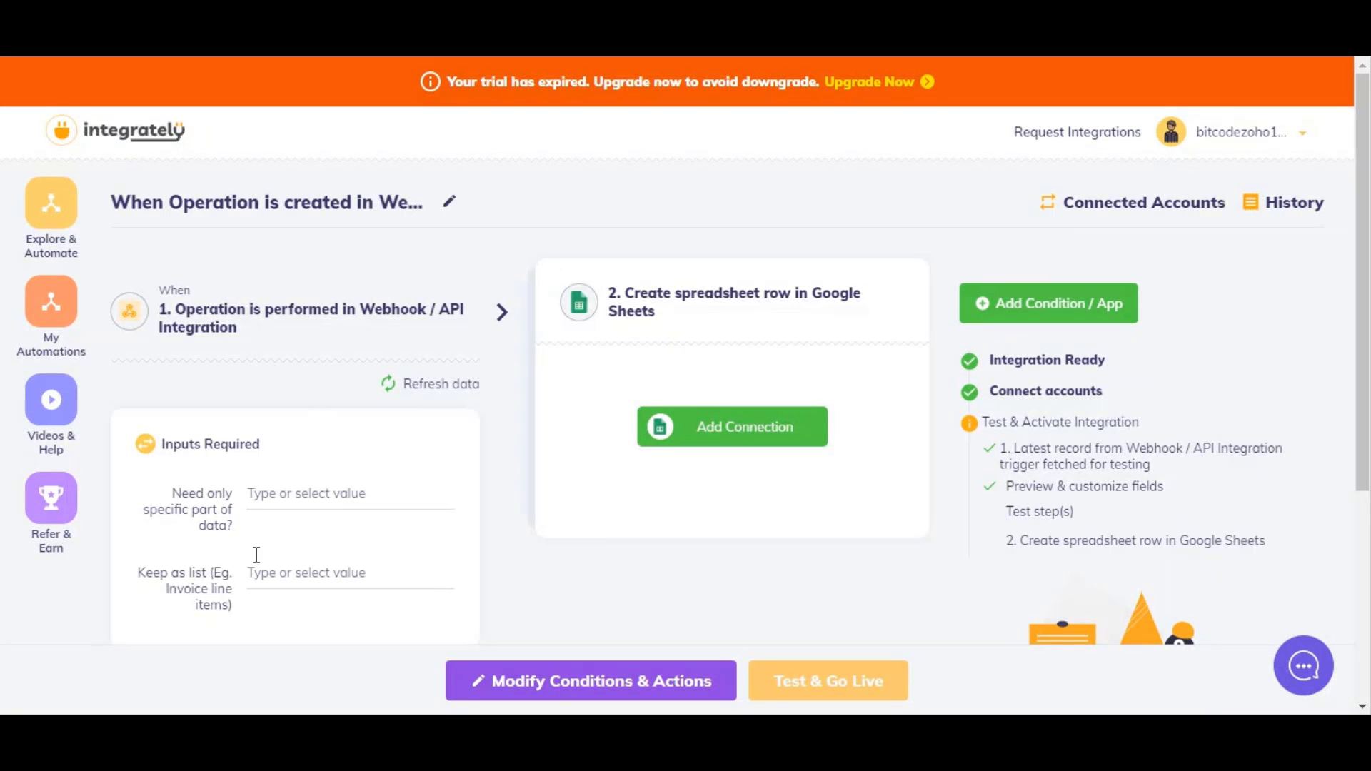
{"action": "scroll", "coordinate": [431, 541], "scroll_direction": "down", "scroll_amount": 3}
{"action": "scroll", "coordinate": [431, 541], "scroll_direction": "up", "scroll_amount": 3}
{"action": "left_click_drag", "start_coordinate": [632, 293], "coordinate": [698, 309]}
{"action": "left_click", "coordinate": [681, 319]}
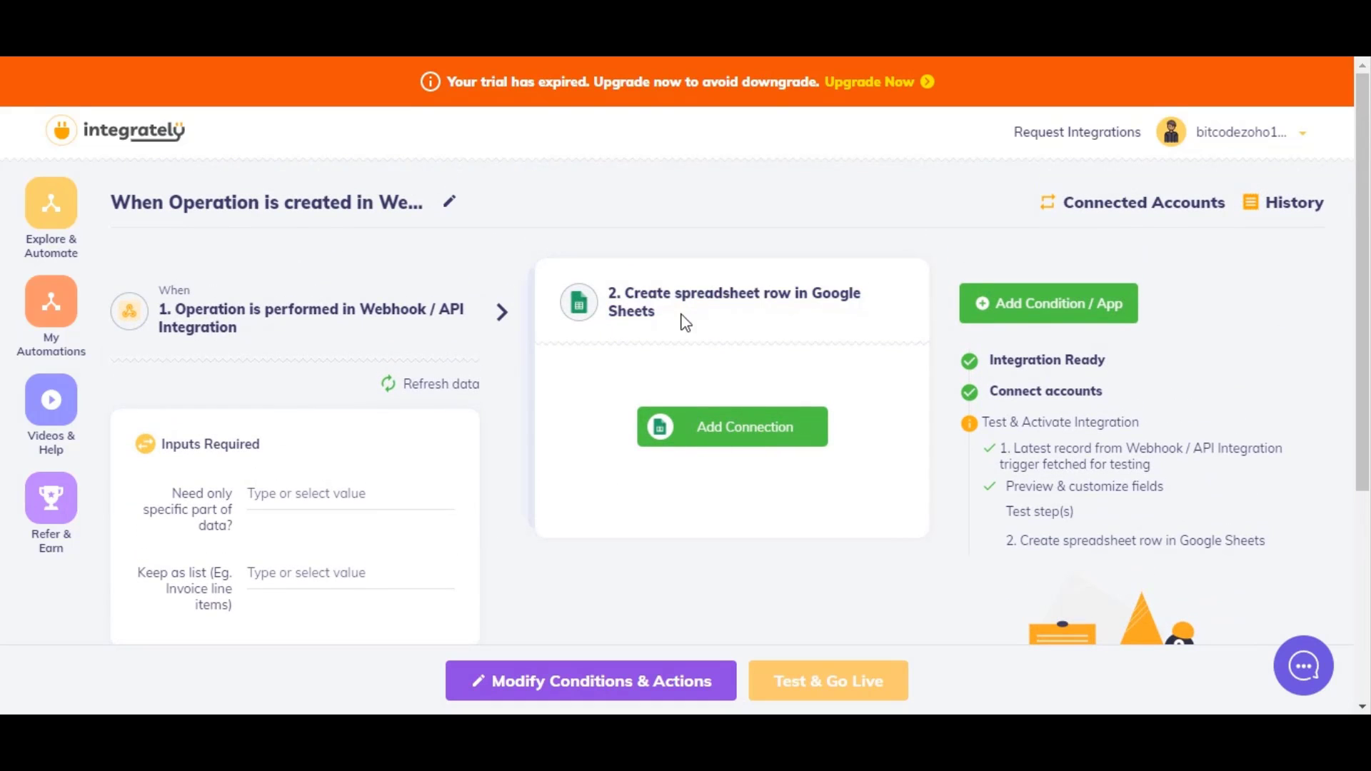
Add a Google Sheets connection by signing in with the Google account and allowing Integrately access.
{"action": "left_click", "coordinate": [745, 441]}
{"action": "left_click", "coordinate": [705, 450]}
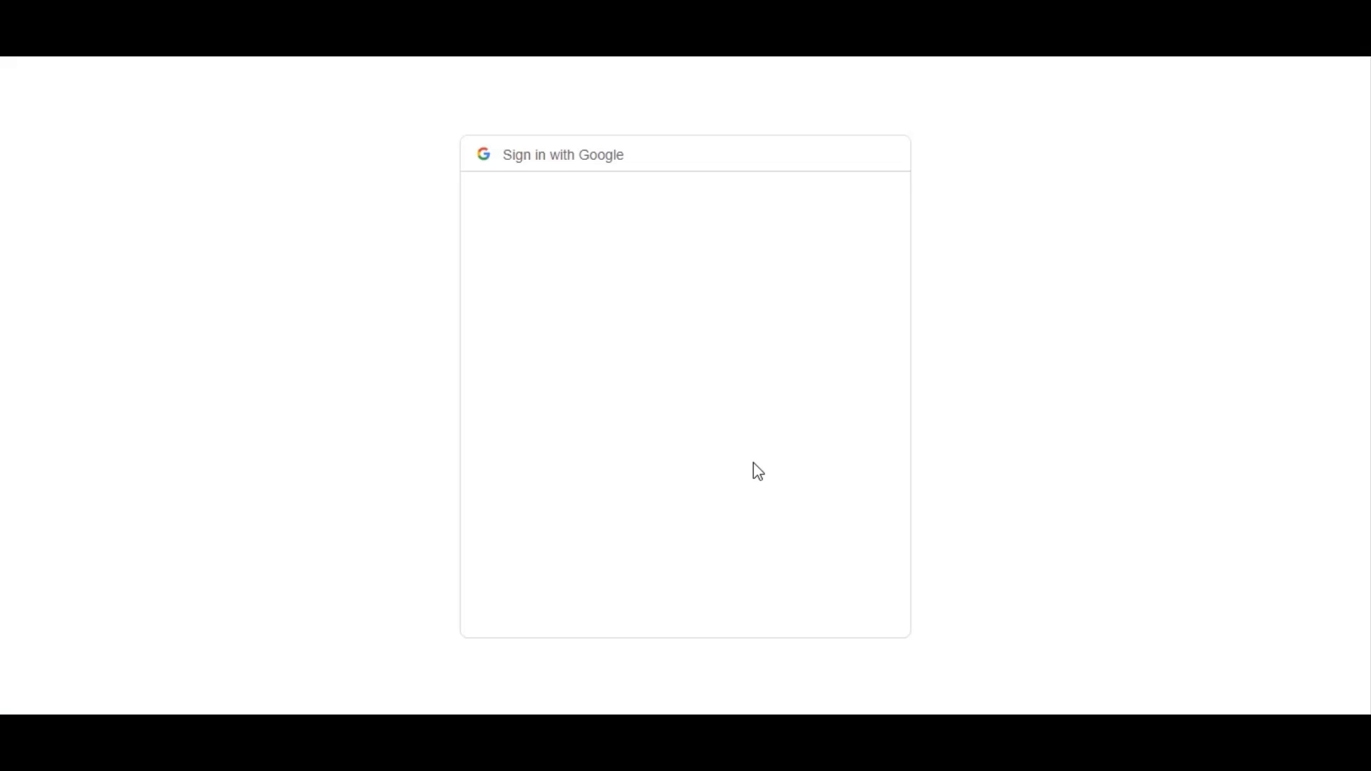
{"action": "left_click", "coordinate": [600, 388]}
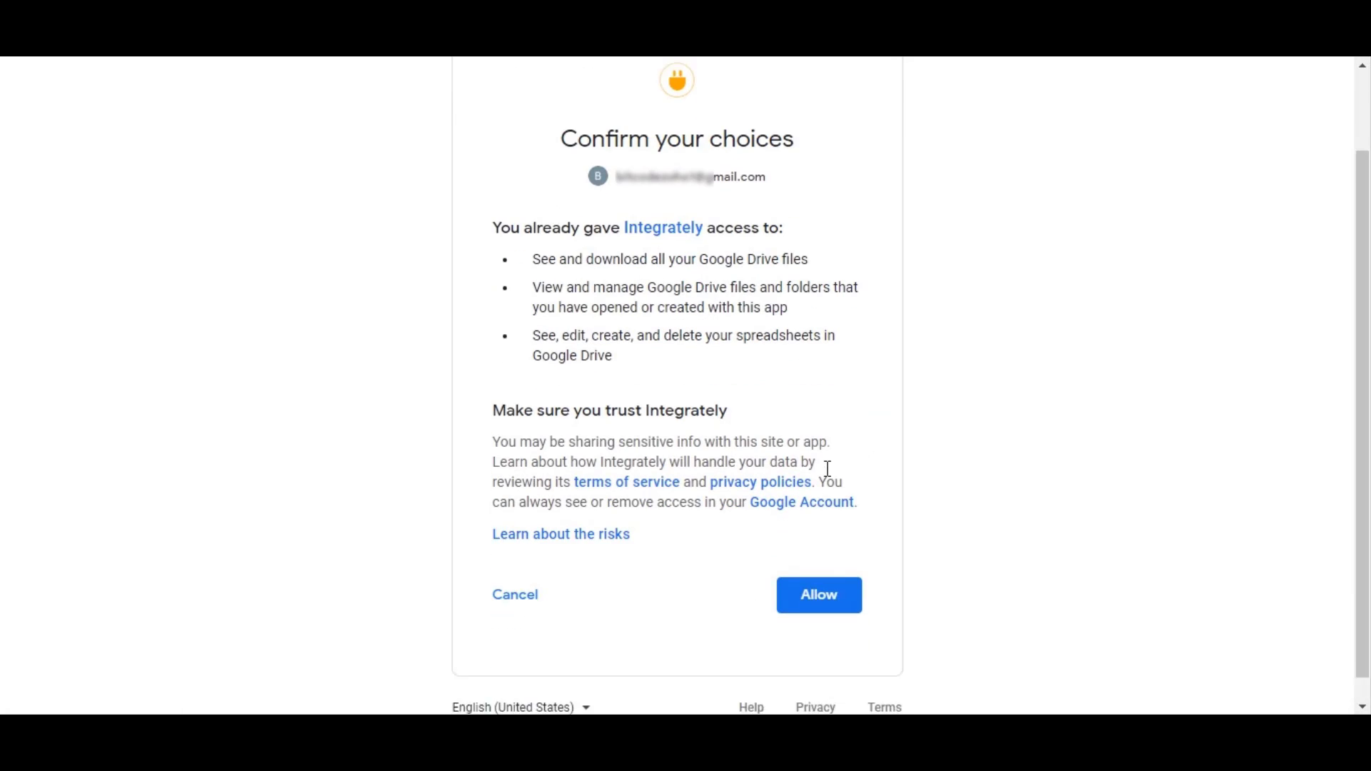
{"action": "scroll", "coordinate": [827, 469], "scroll_direction": "down", "scroll_amount": 1}
{"action": "left_click", "coordinate": [829, 577]}
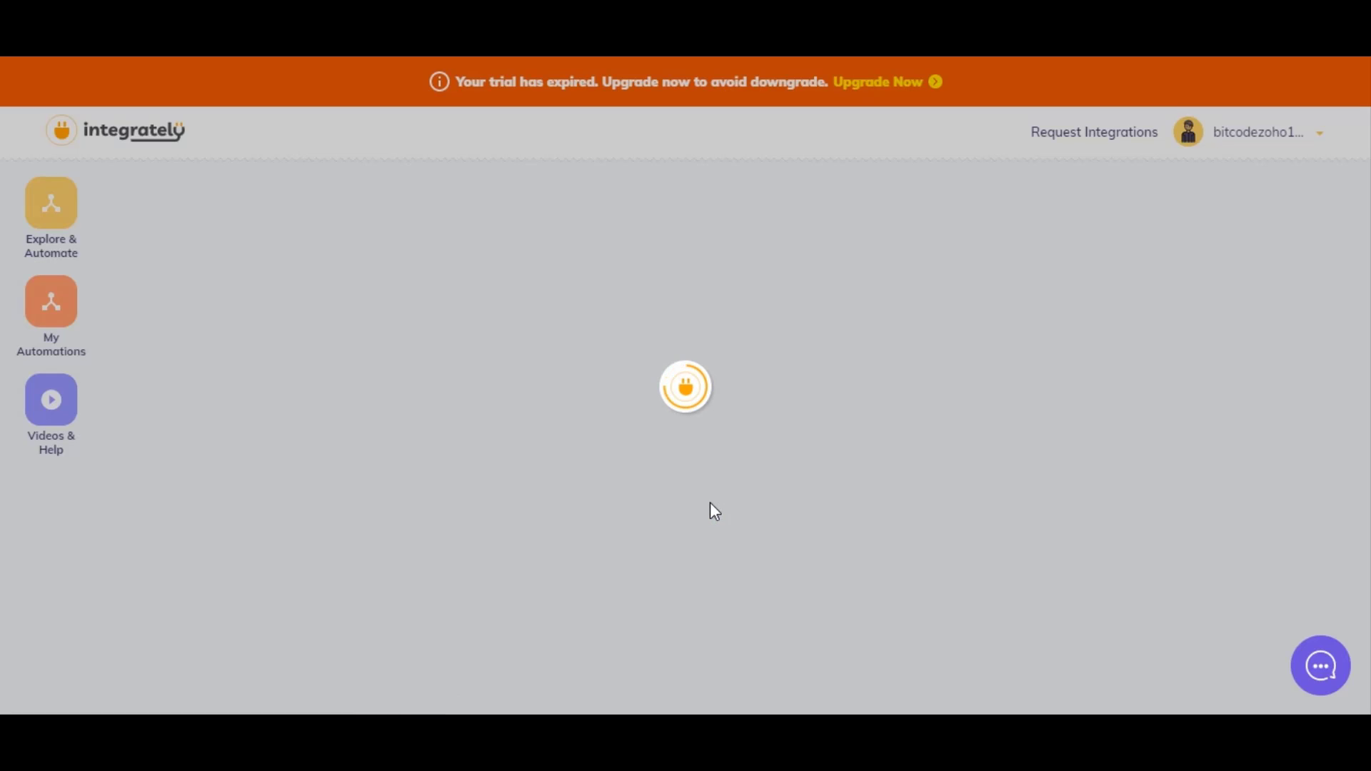
Set the spreadsheet of the row action to "Bit Form Webhook" and its worksheet to "Sheet1".
{"action": "scroll", "coordinate": [712, 504], "scroll_direction": "down", "scroll_amount": 2}
{"action": "scroll", "coordinate": [626, 503], "scroll_direction": "up", "scroll_amount": 1}
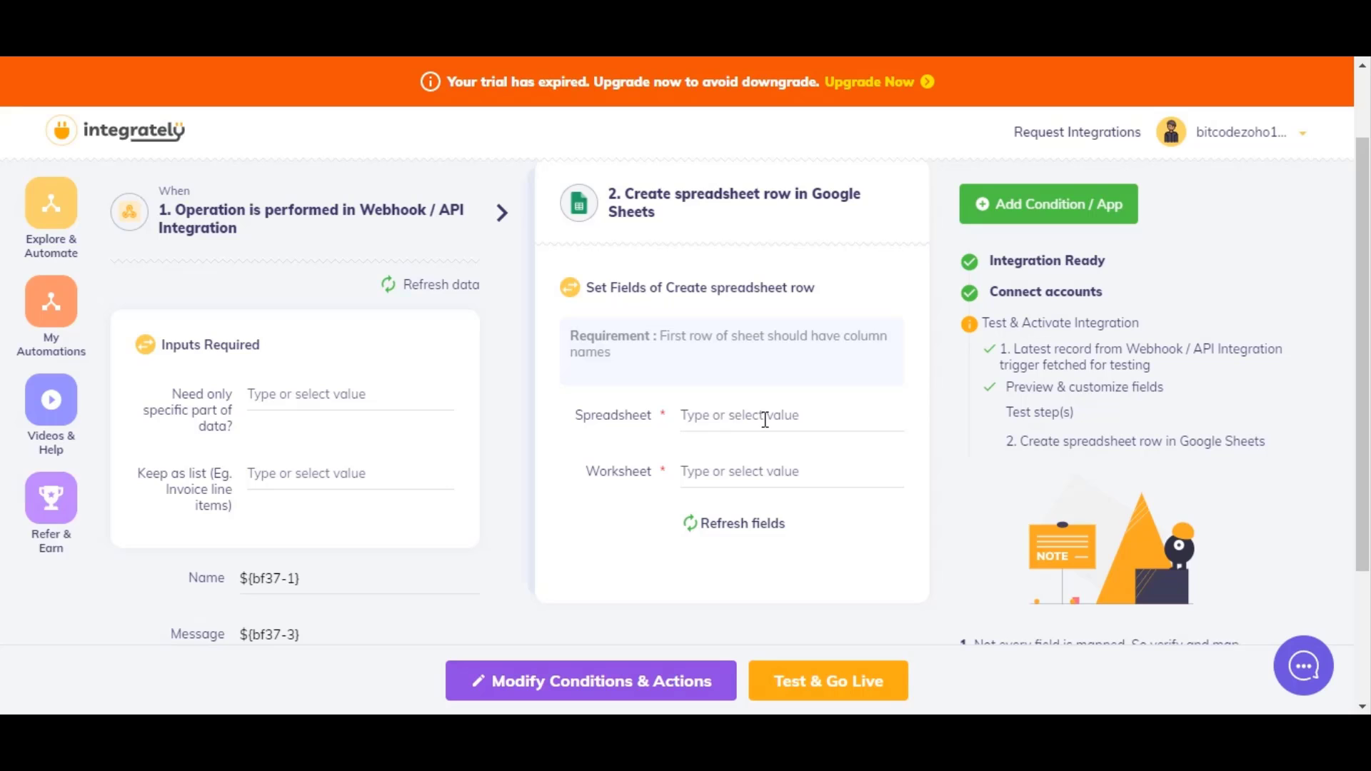
{"action": "left_click", "coordinate": [733, 420]}
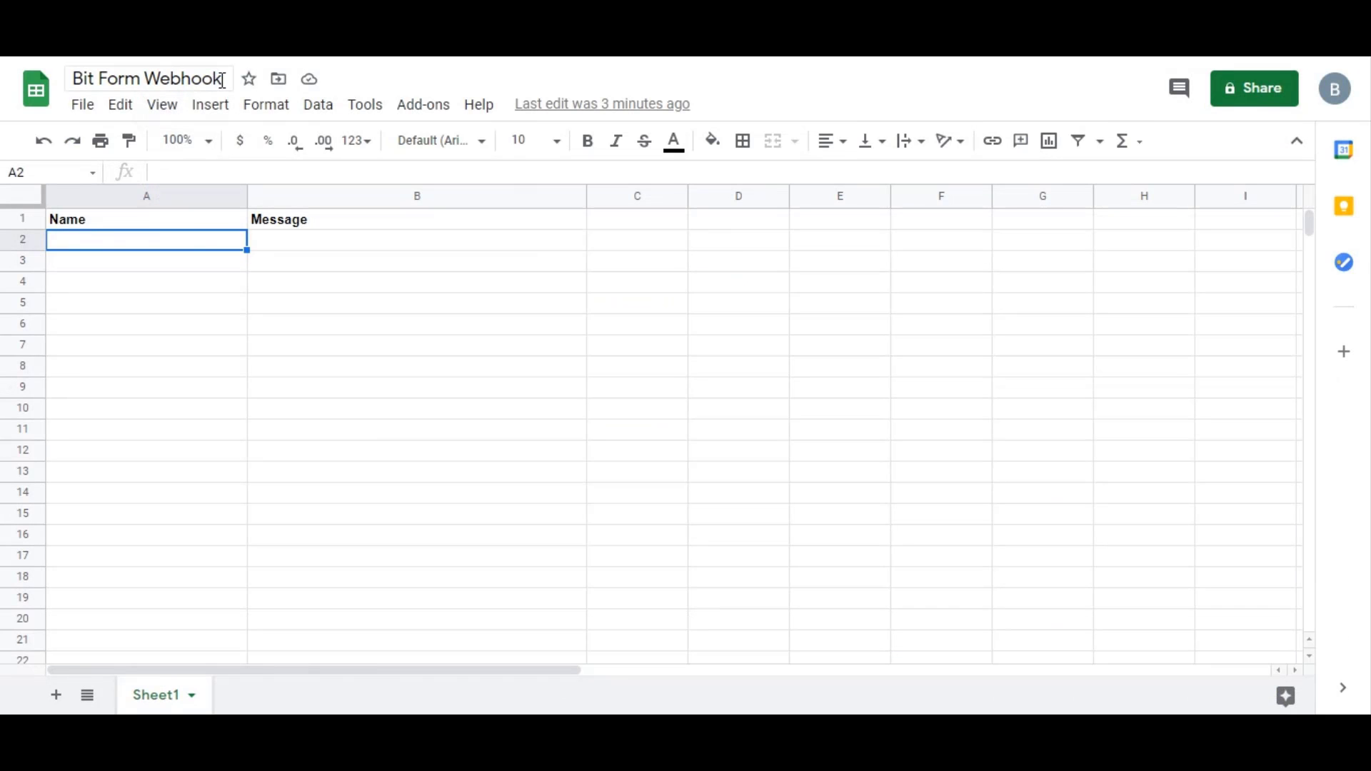
{"action": "left_click_drag", "start_coordinate": [223, 79], "coordinate": [72, 80]}
{"action": "left_click", "coordinate": [227, 453]}
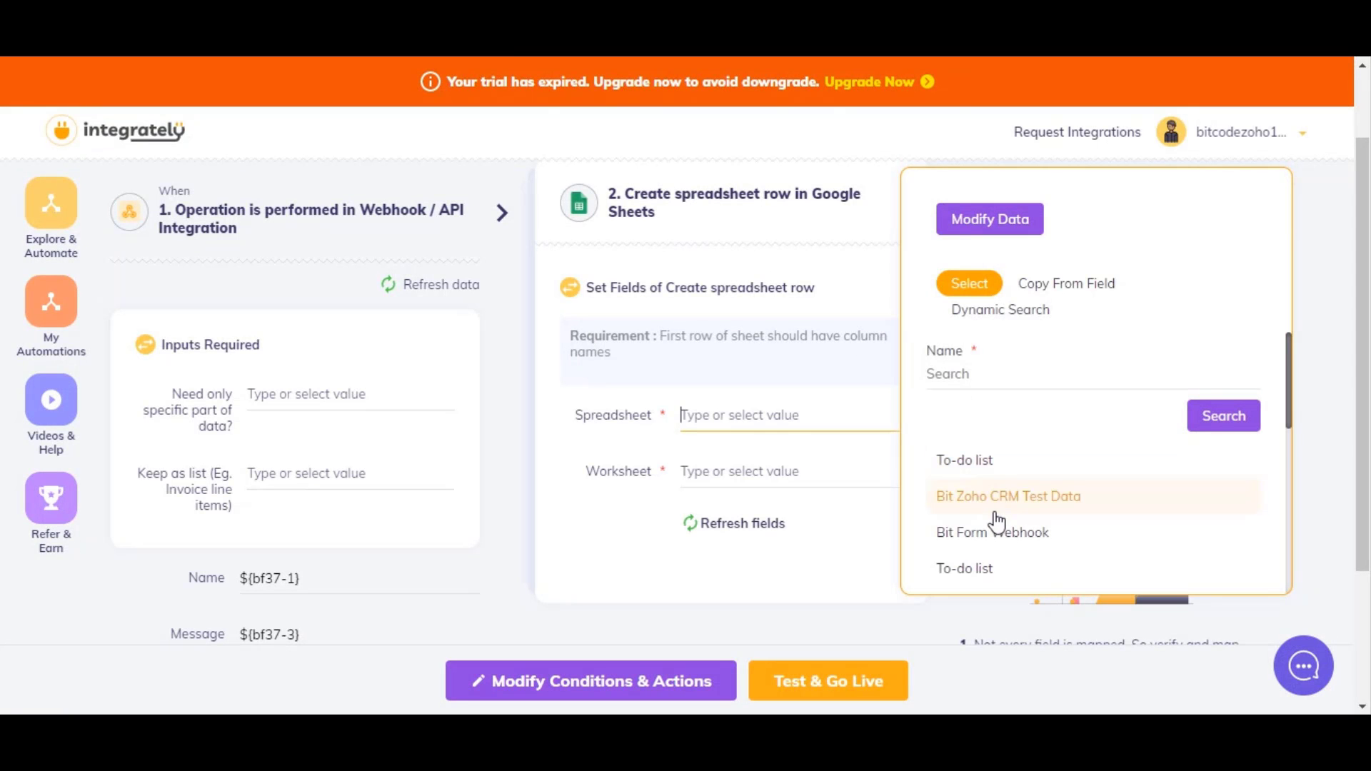
{"action": "scroll", "coordinate": [987, 553], "scroll_direction": "down", "scroll_amount": 1}
{"action": "left_click", "coordinate": [1013, 459]}
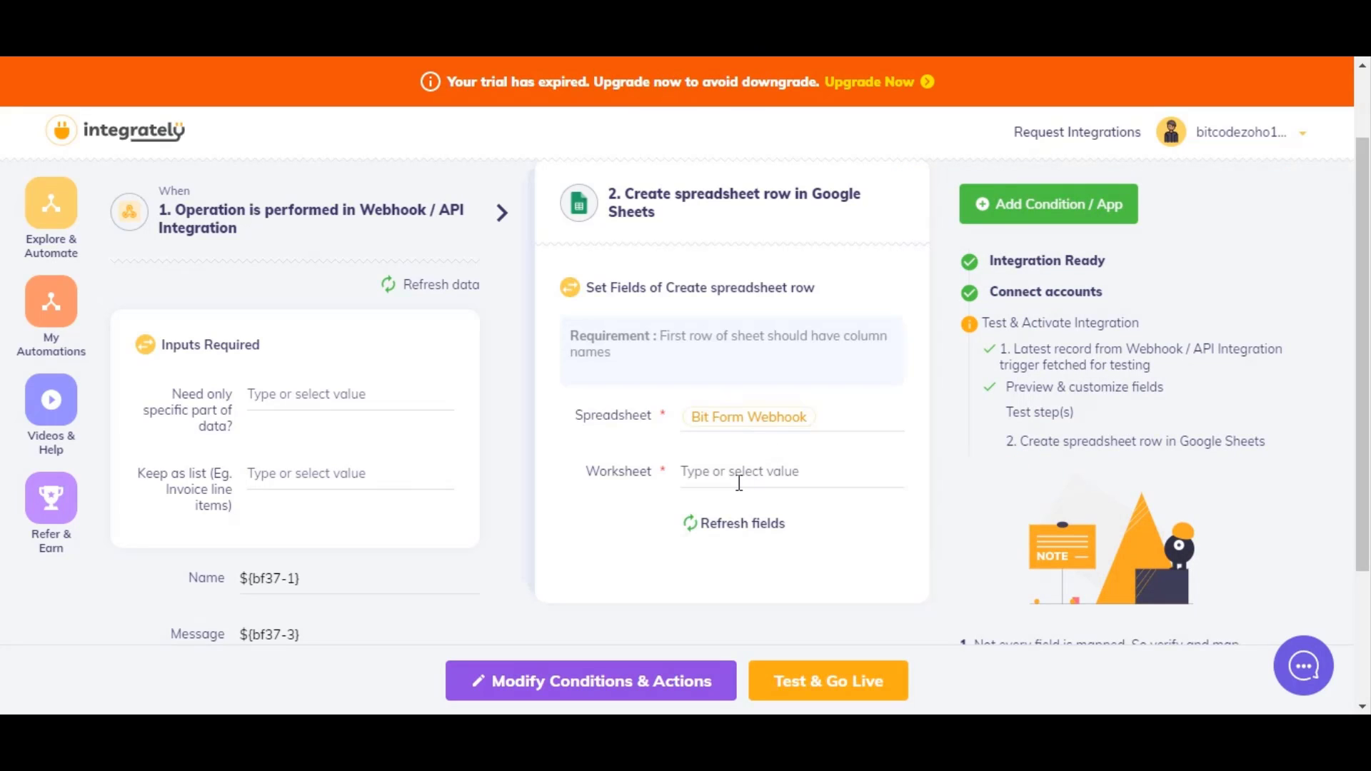
{"action": "left_click", "coordinate": [739, 484]}
{"action": "left_click", "coordinate": [984, 389]}
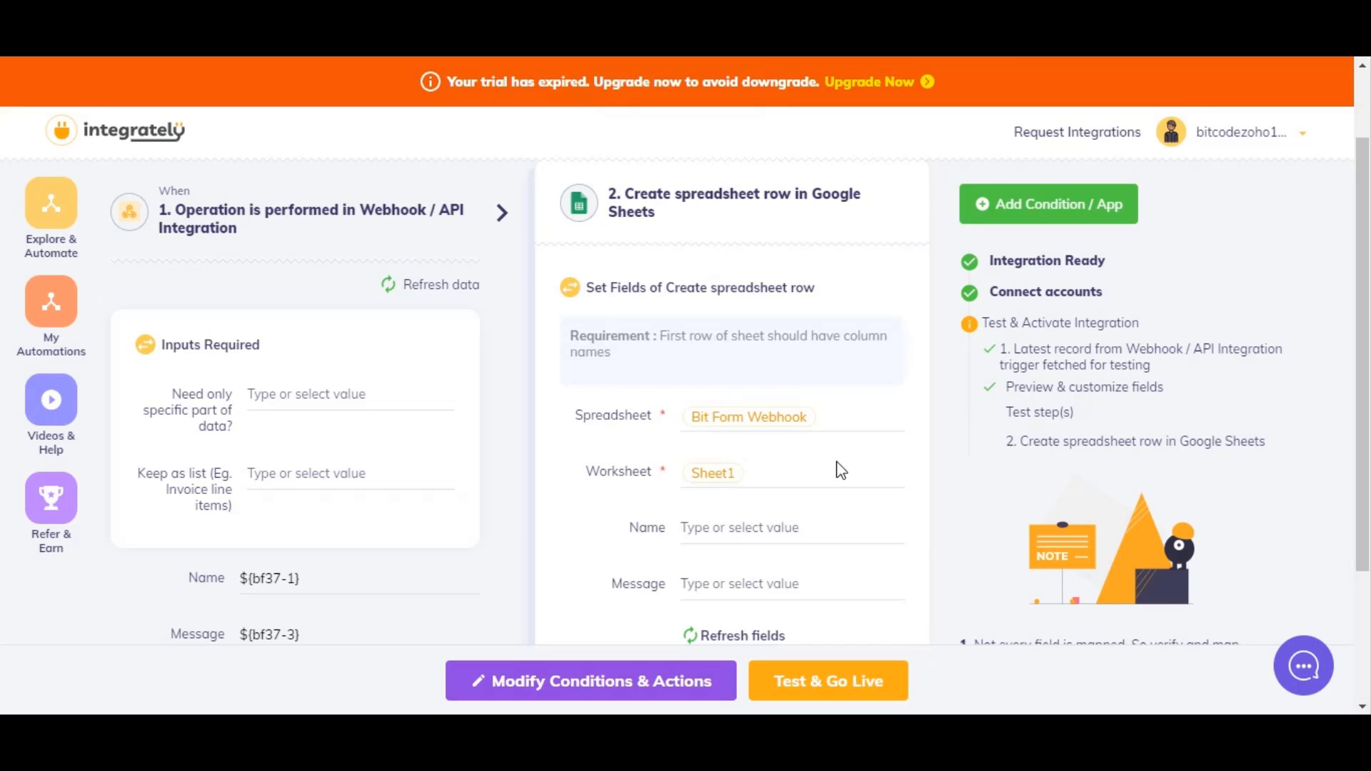
Compare the row action's Name and Message fields with the column headers in the Google Sheets spreadsheet.
{"action": "scroll", "coordinate": [842, 471], "scroll_direction": "down", "scroll_amount": 3}
{"action": "double_click", "coordinate": [661, 336]}
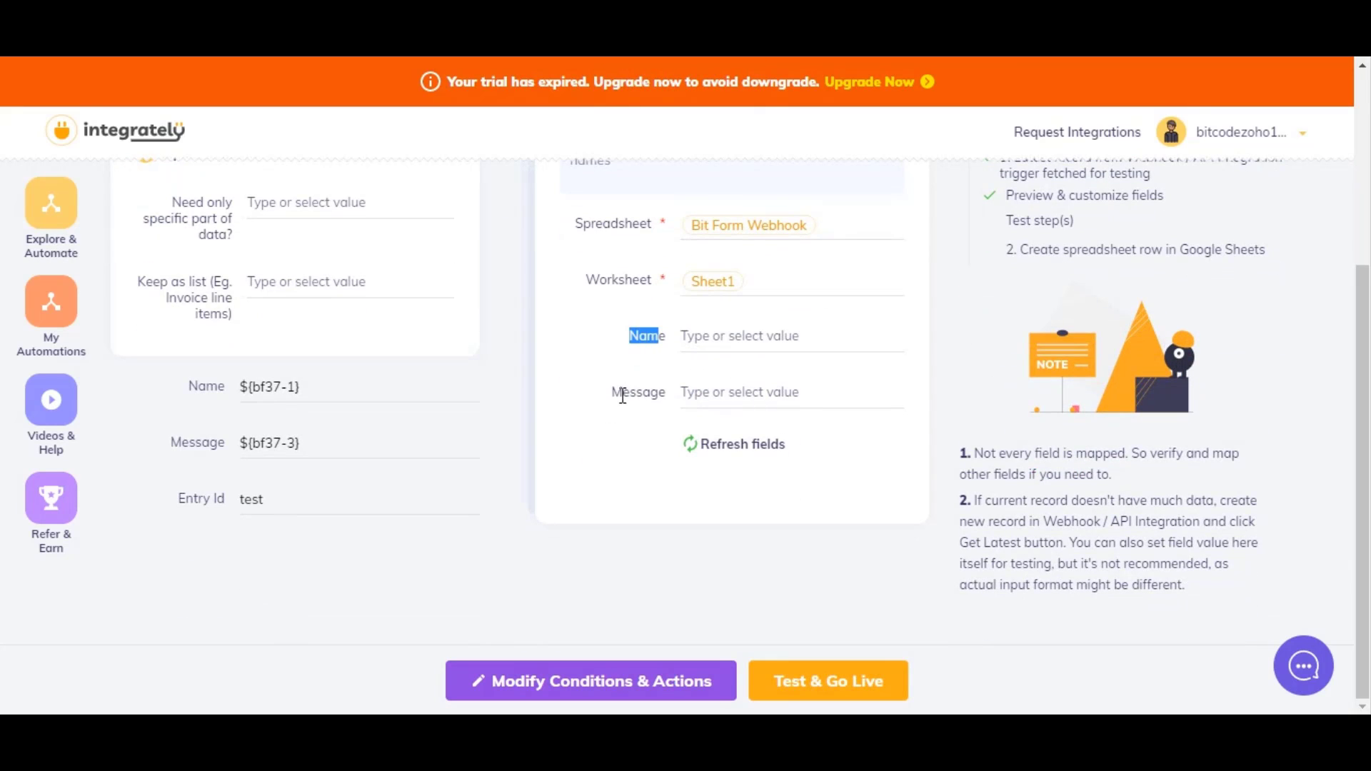
{"action": "left_click_drag", "start_coordinate": [623, 395], "coordinate": [661, 395]}
{"action": "left_click", "coordinate": [662, 394]}
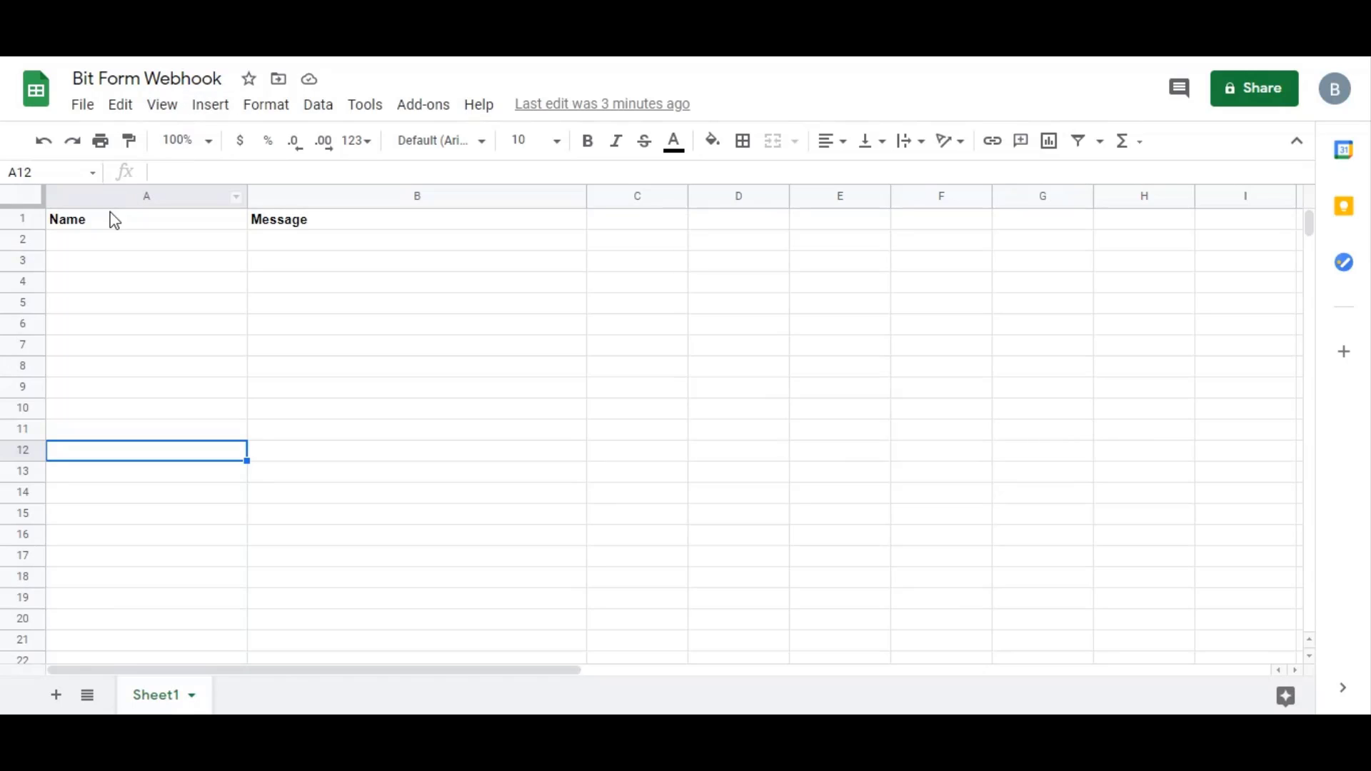
{"action": "left_click", "coordinate": [115, 220]}
{"action": "left_click", "coordinate": [336, 224]}
{"action": "left_click", "coordinate": [198, 241]}
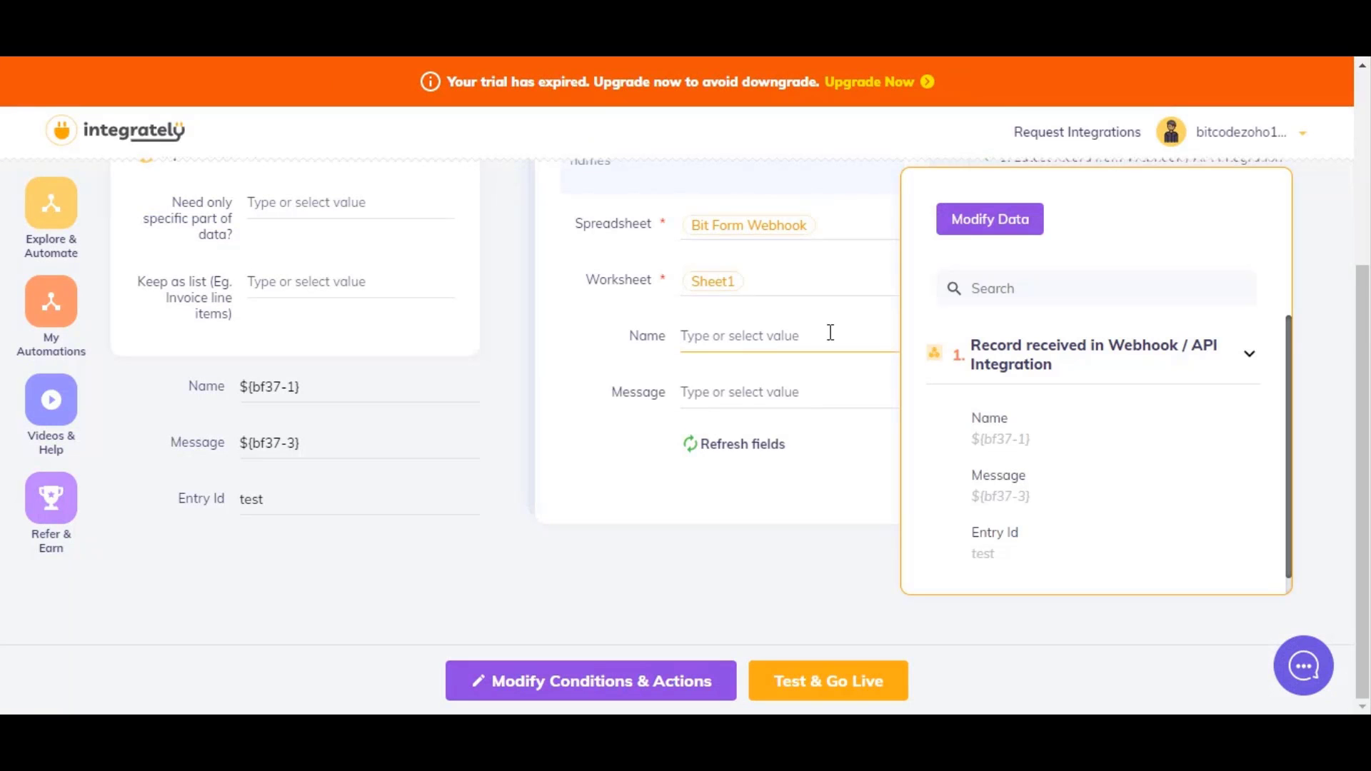
Map the Name and Message columns to the webhook's Name and Message values, and run the automation's test to go live.
{"action": "left_click", "coordinate": [1032, 444]}
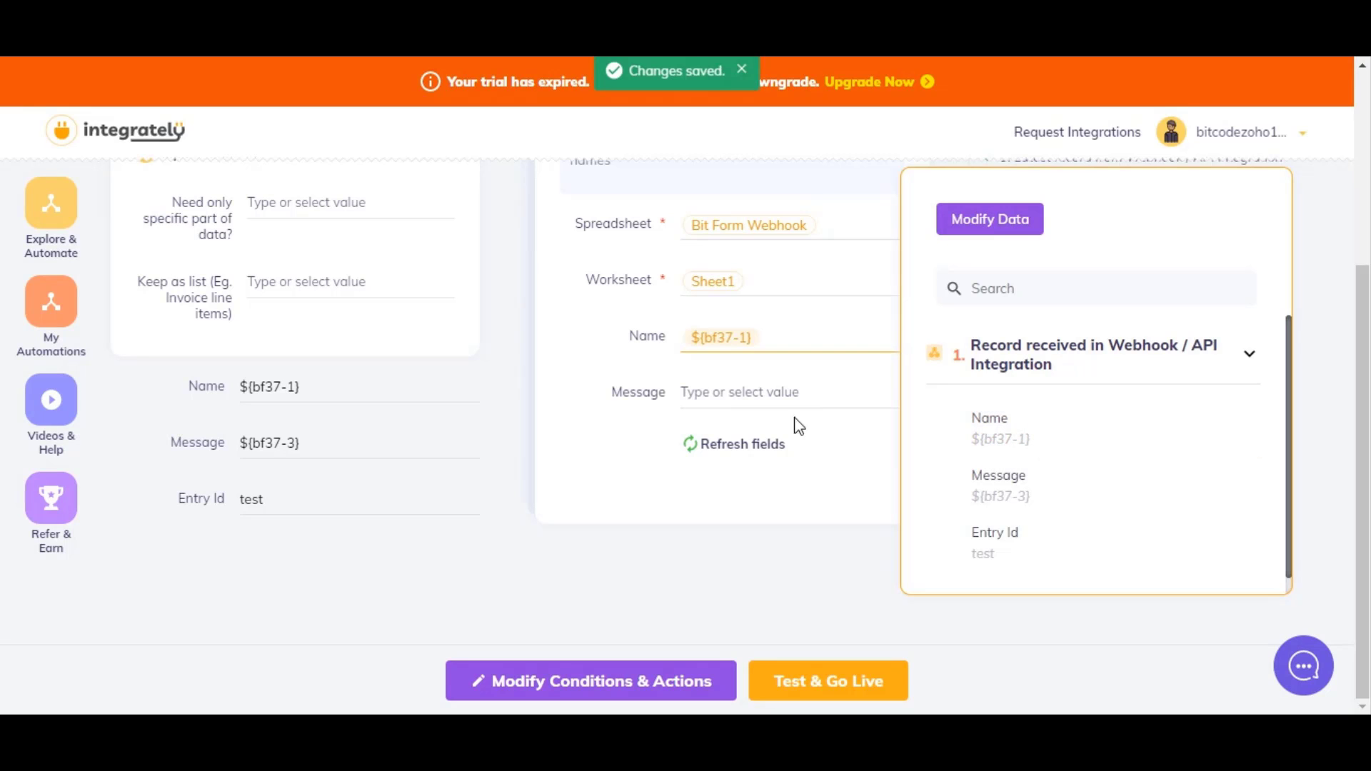
{"action": "left_click", "coordinate": [743, 394]}
{"action": "left_click", "coordinate": [1018, 496]}
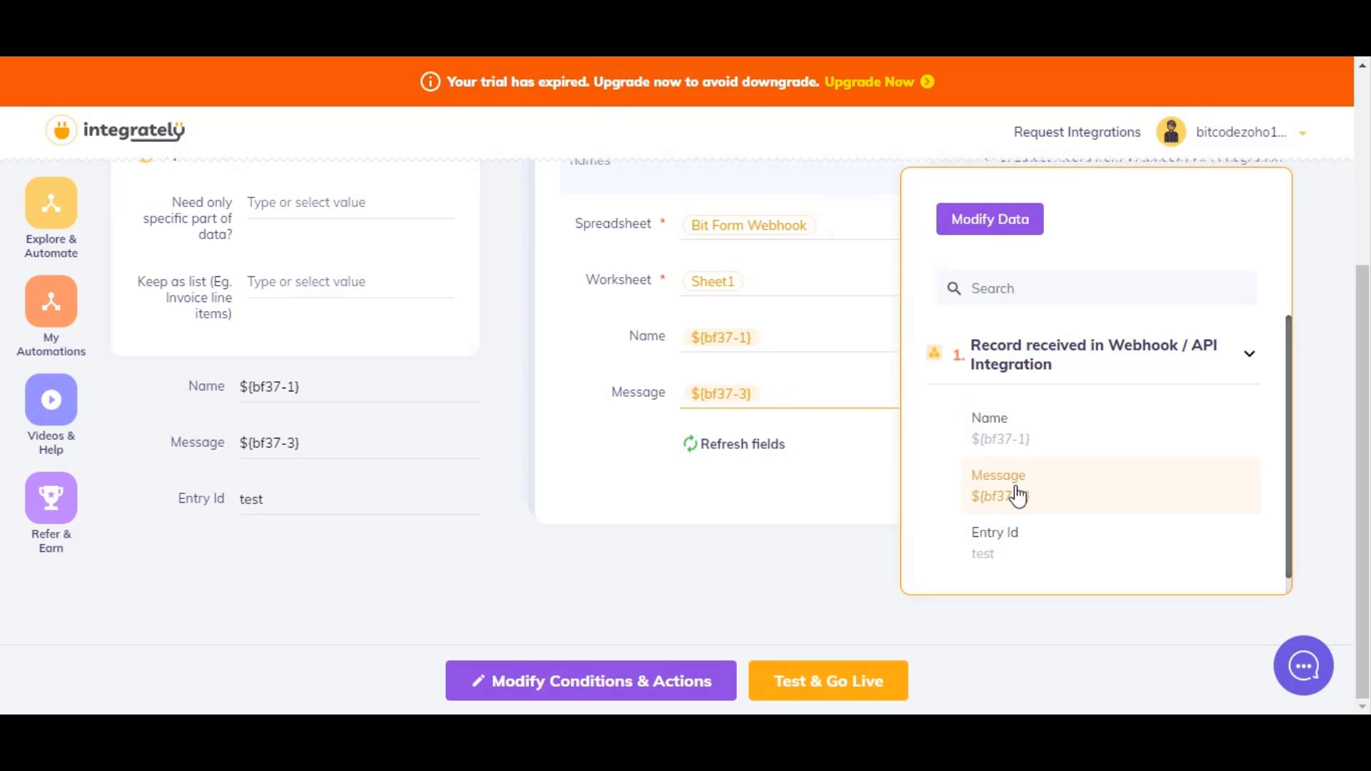
{"action": "left_click", "coordinate": [786, 512]}
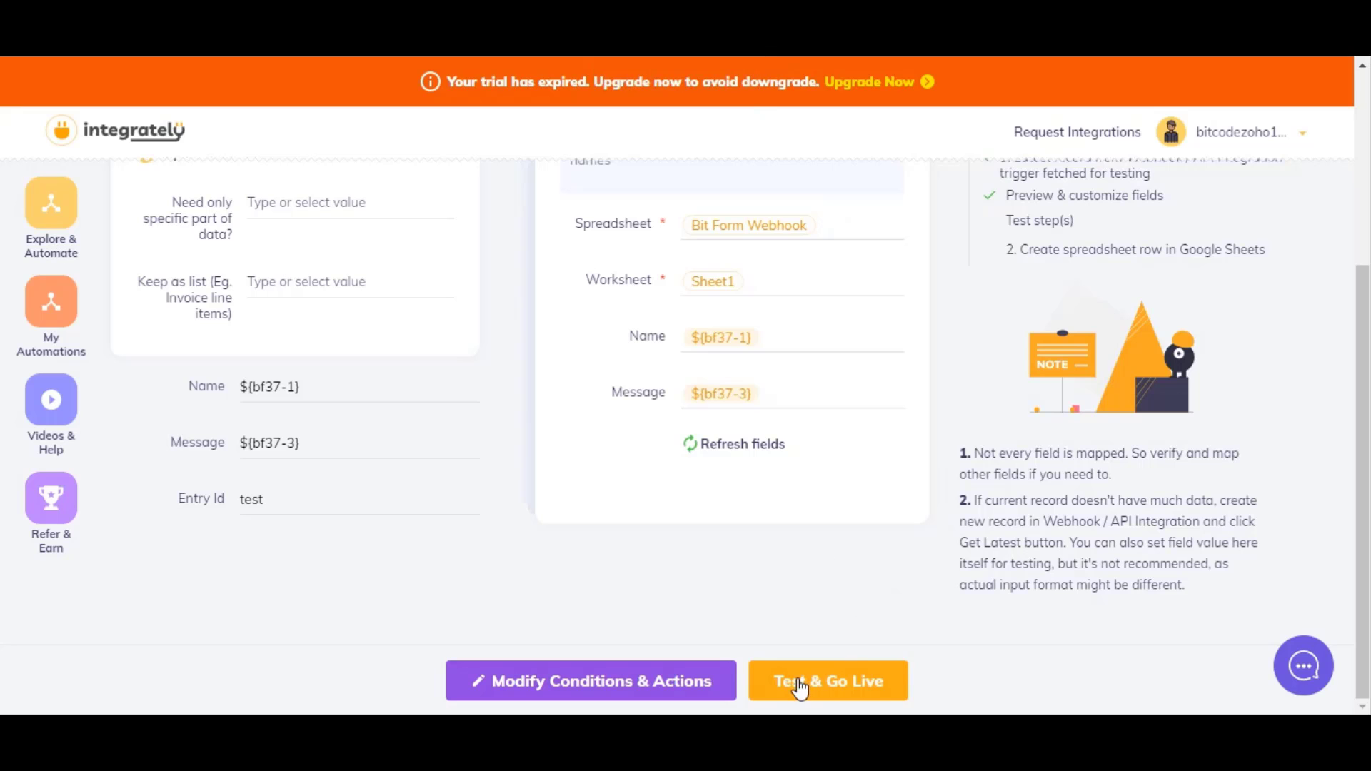
{"action": "left_click", "coordinate": [839, 689]}
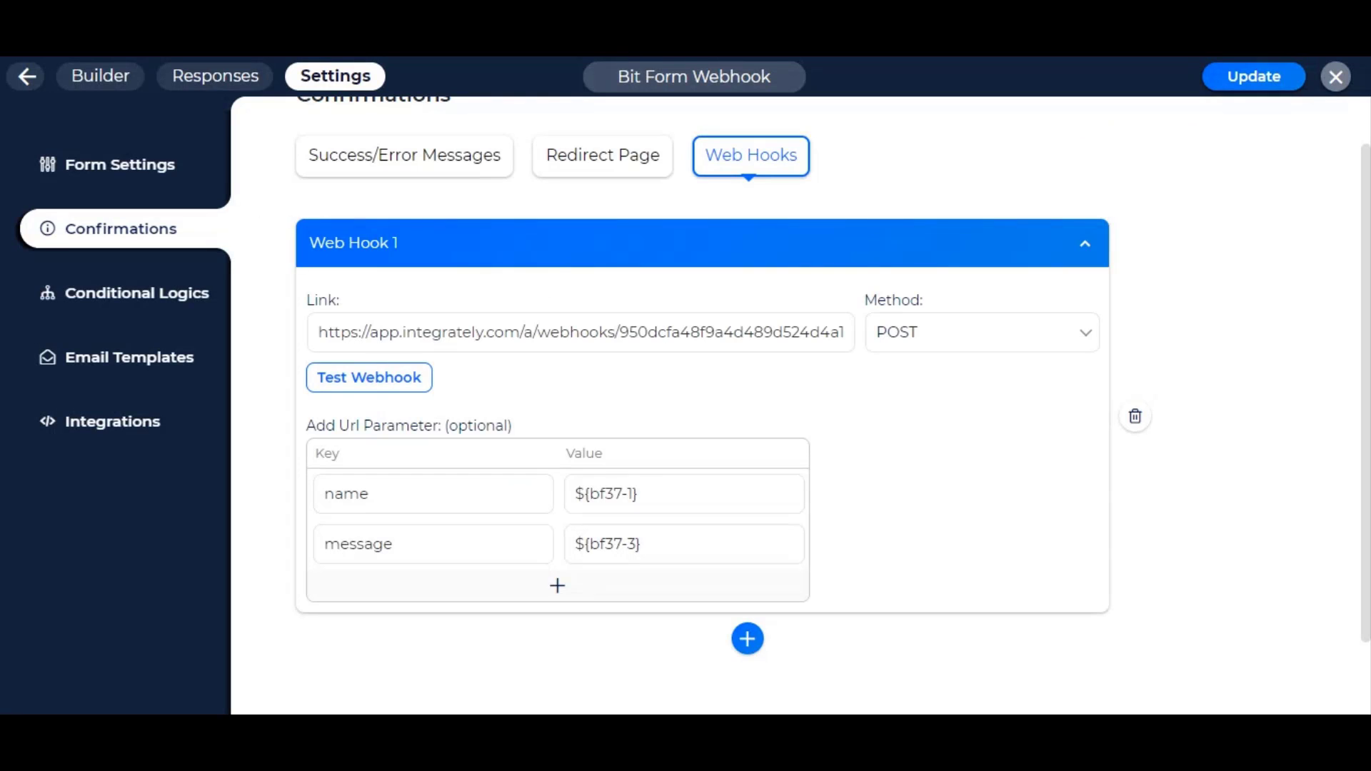
Switch to Bit Form, update the form with the configured webhook, and review the settings of Web Hook 1.
{"action": "left_click", "coordinate": [950, 246]}
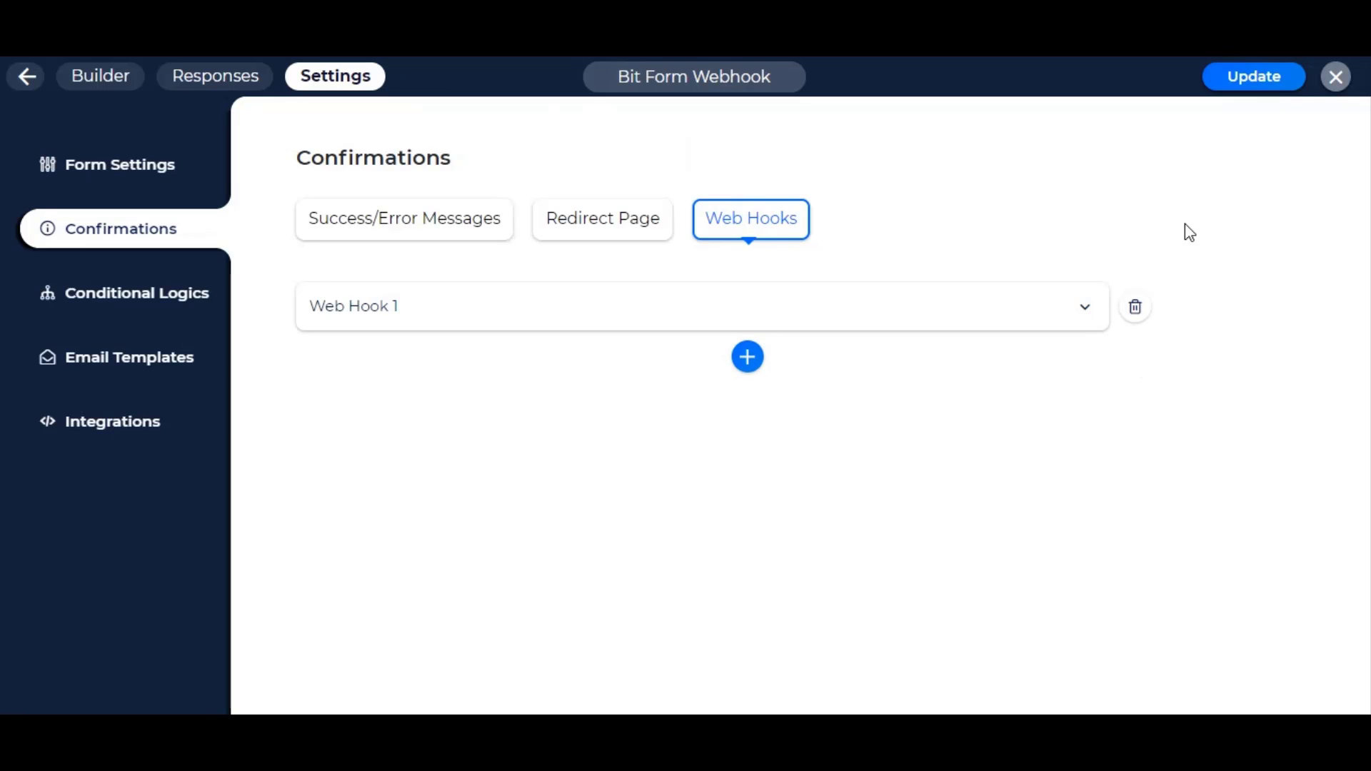
{"action": "left_click", "coordinate": [1258, 78]}
{"action": "left_click", "coordinate": [808, 309]}
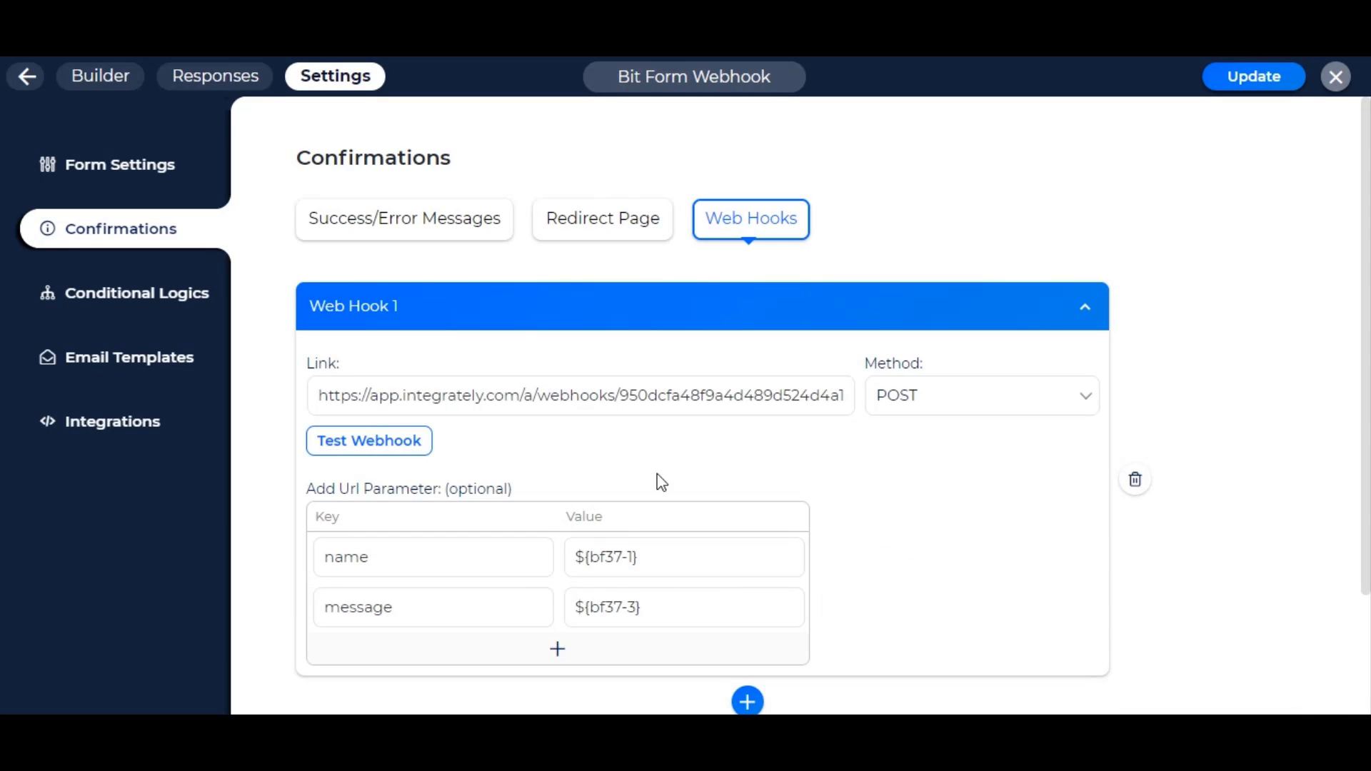
{"action": "left_click", "coordinate": [699, 322]}
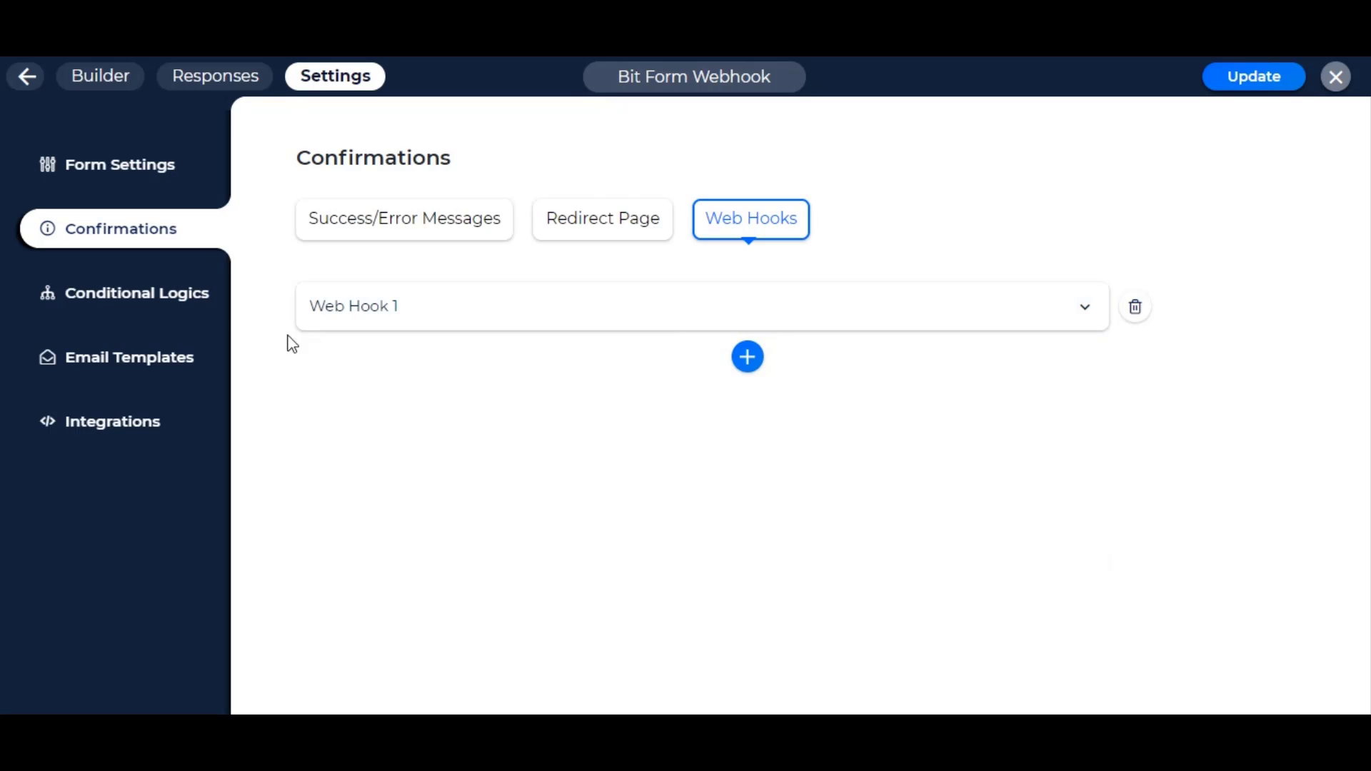
Try a conditional logic that always runs a Web Hook action on form submit, and delete it.
{"action": "left_click", "coordinate": [182, 307]}
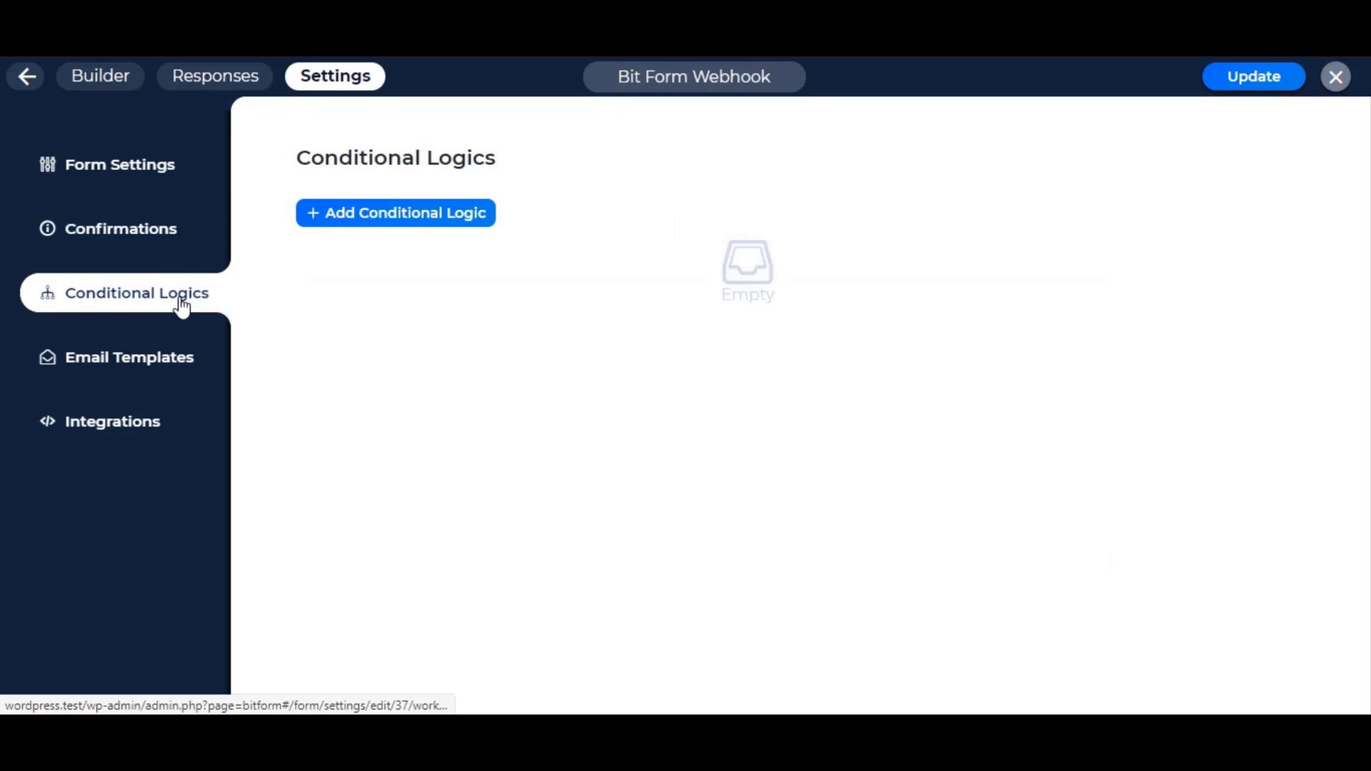
{"action": "left_click", "coordinate": [477, 223]}
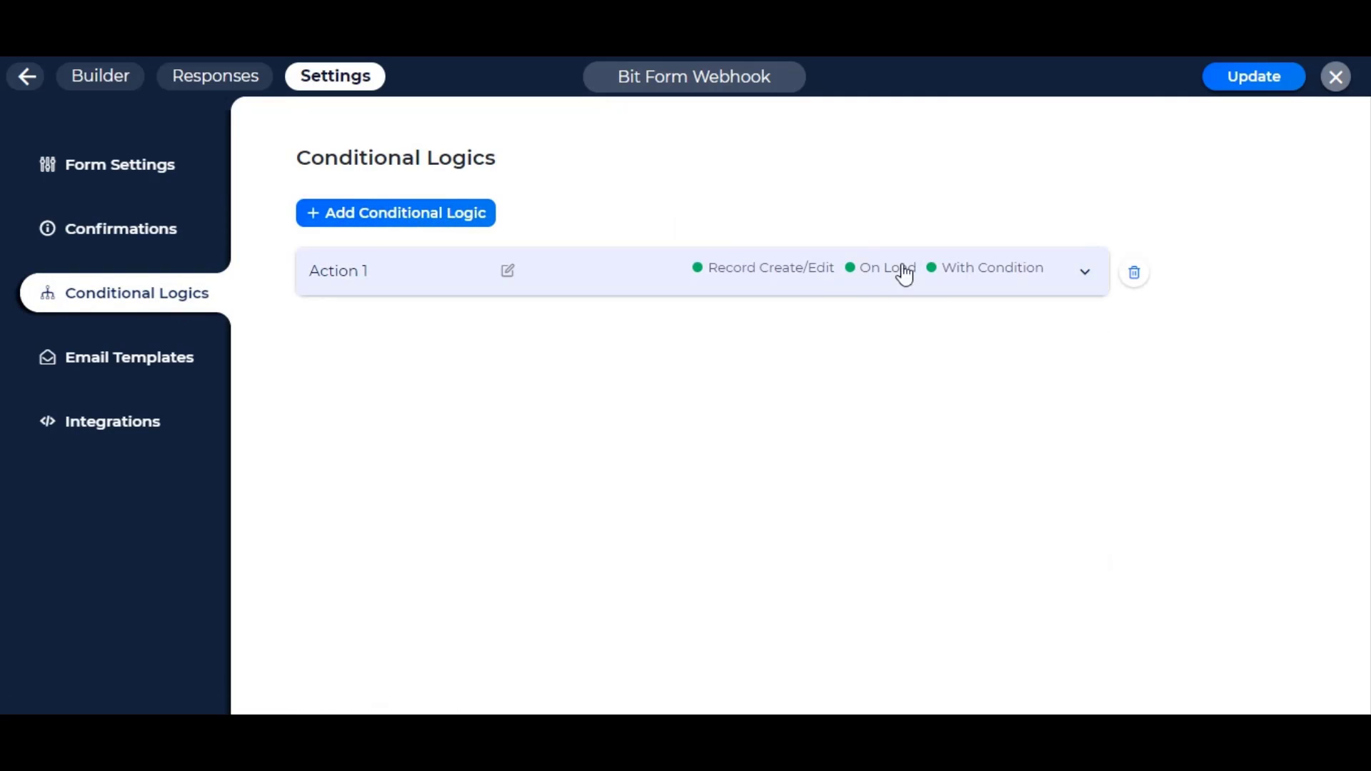
{"action": "left_click", "coordinate": [983, 270]}
{"action": "left_click", "coordinate": [1025, 371]}
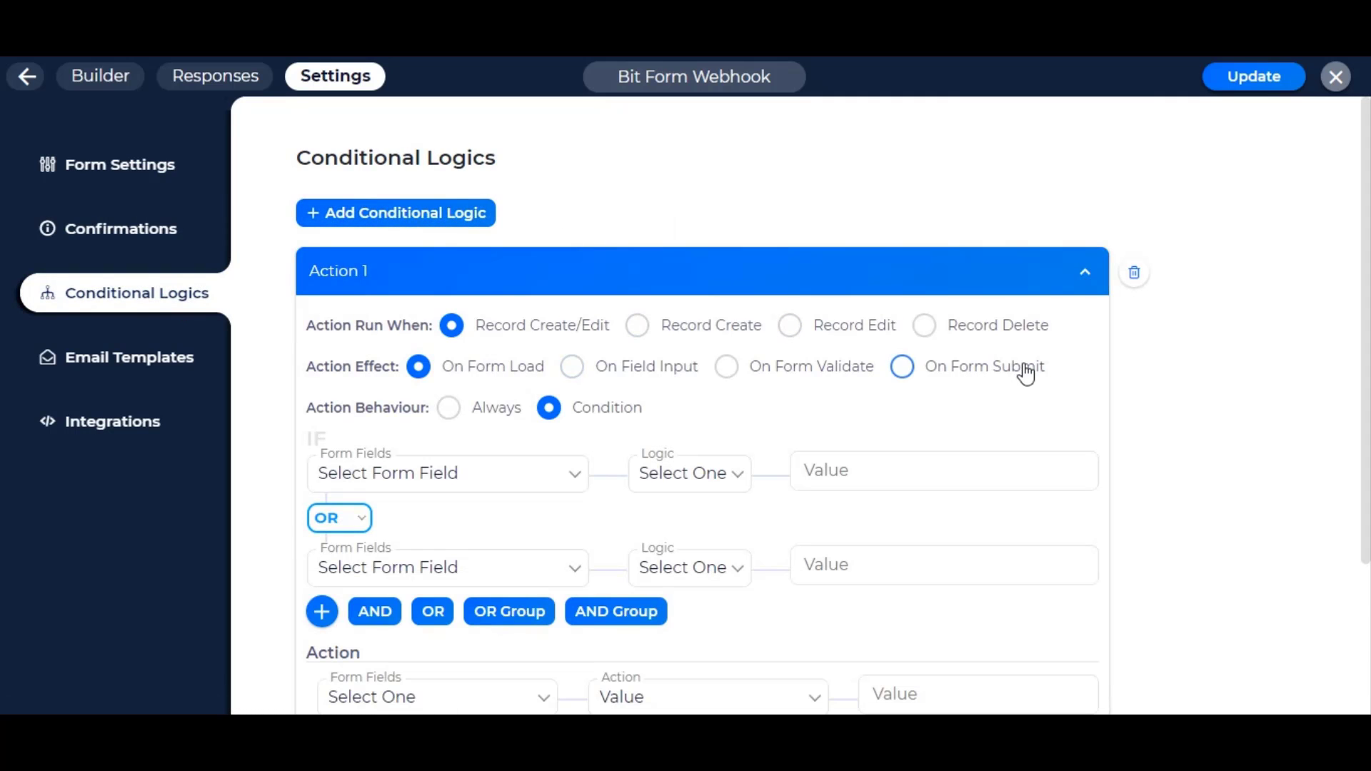
{"action": "left_click", "coordinate": [464, 417]}
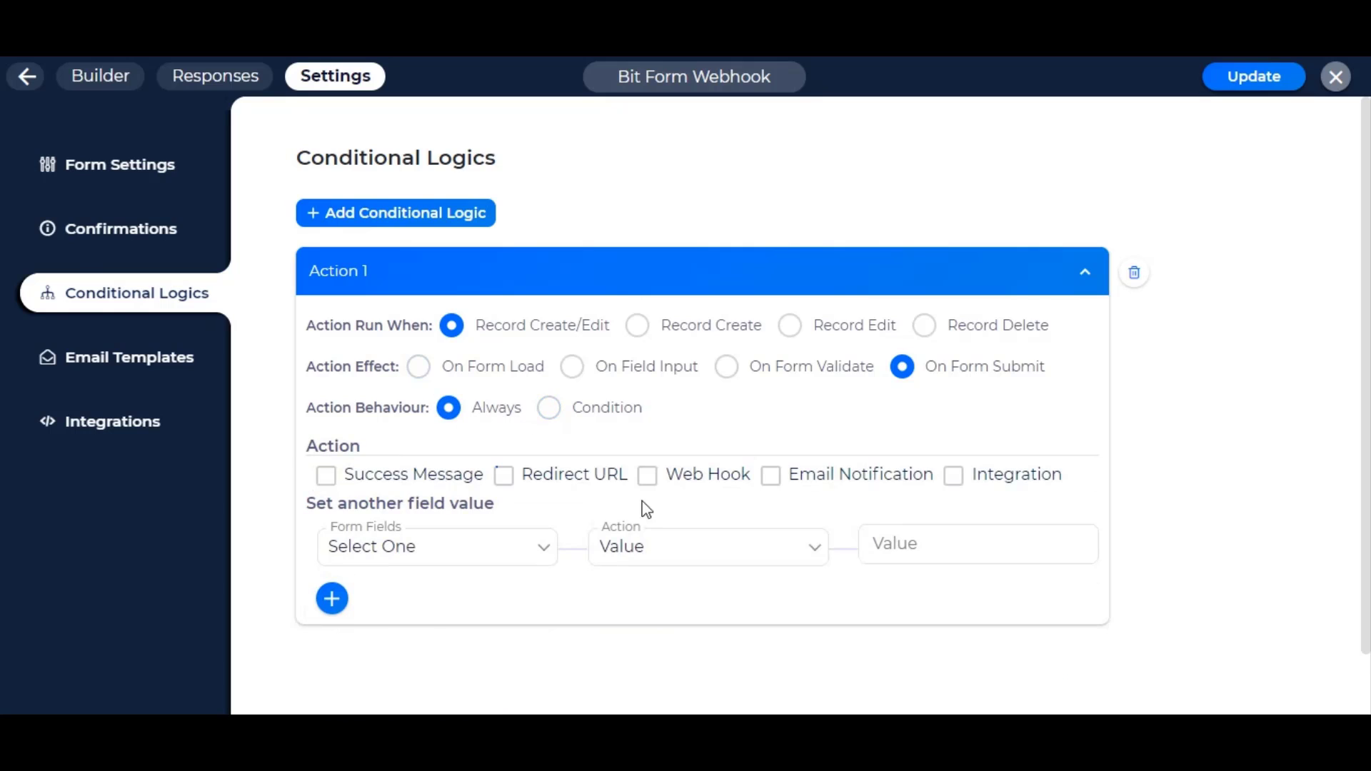
{"action": "left_click", "coordinate": [710, 477]}
{"action": "left_click", "coordinate": [364, 530]}
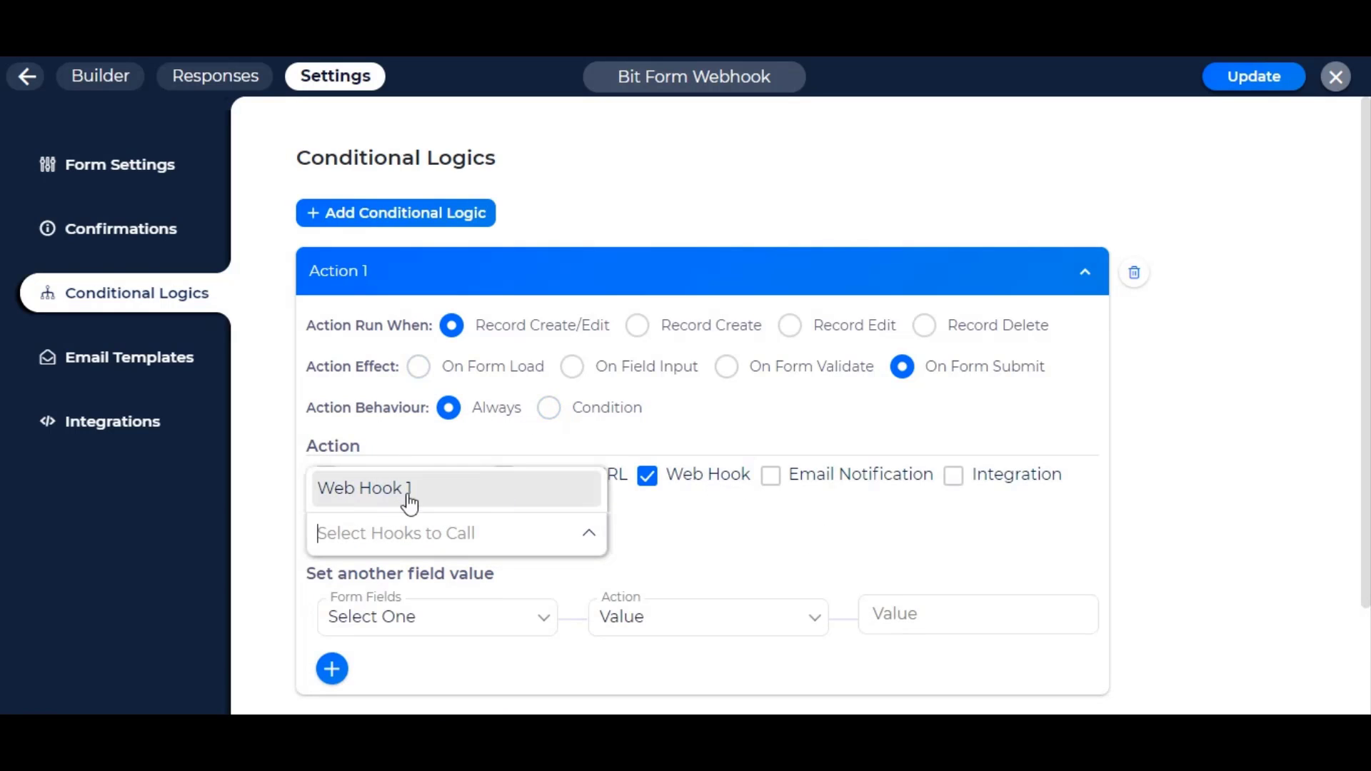
{"action": "left_click", "coordinate": [1138, 289]}
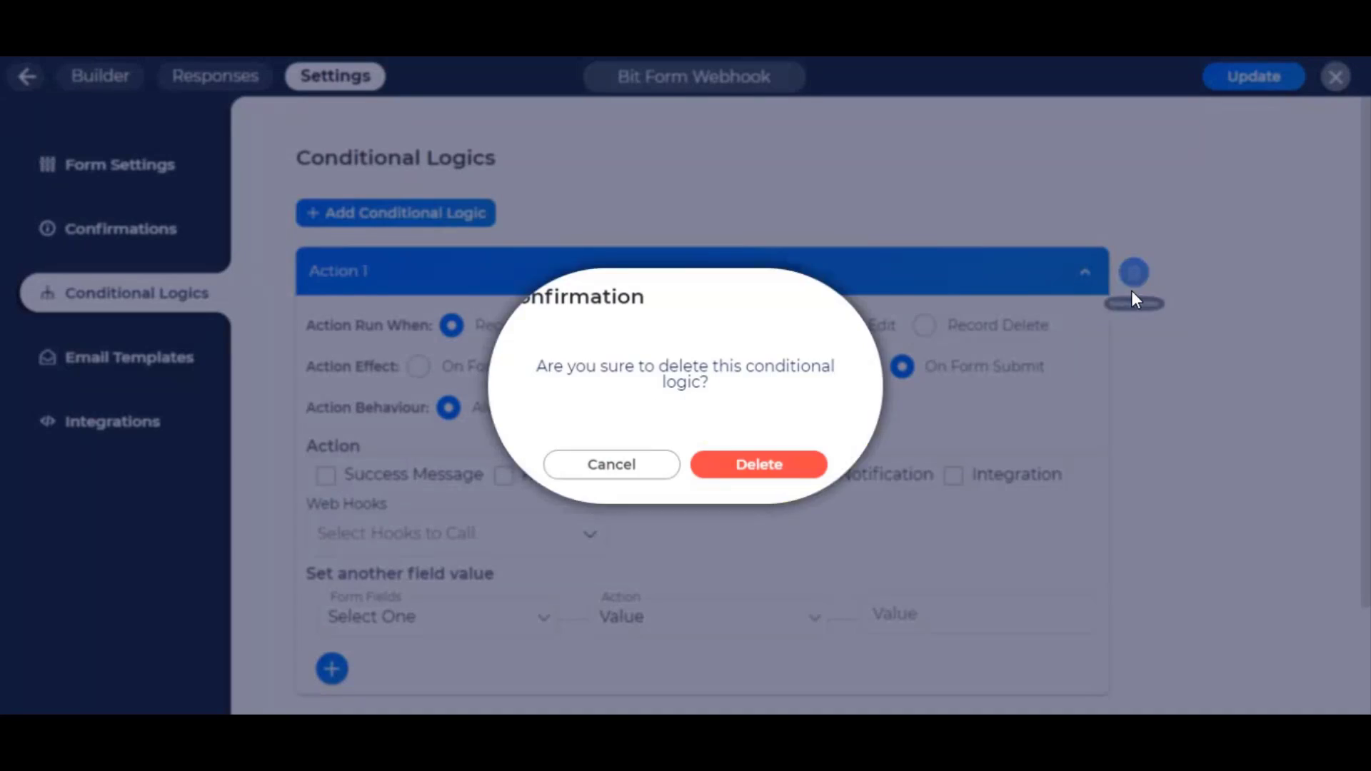
{"action": "left_click", "coordinate": [740, 473]}
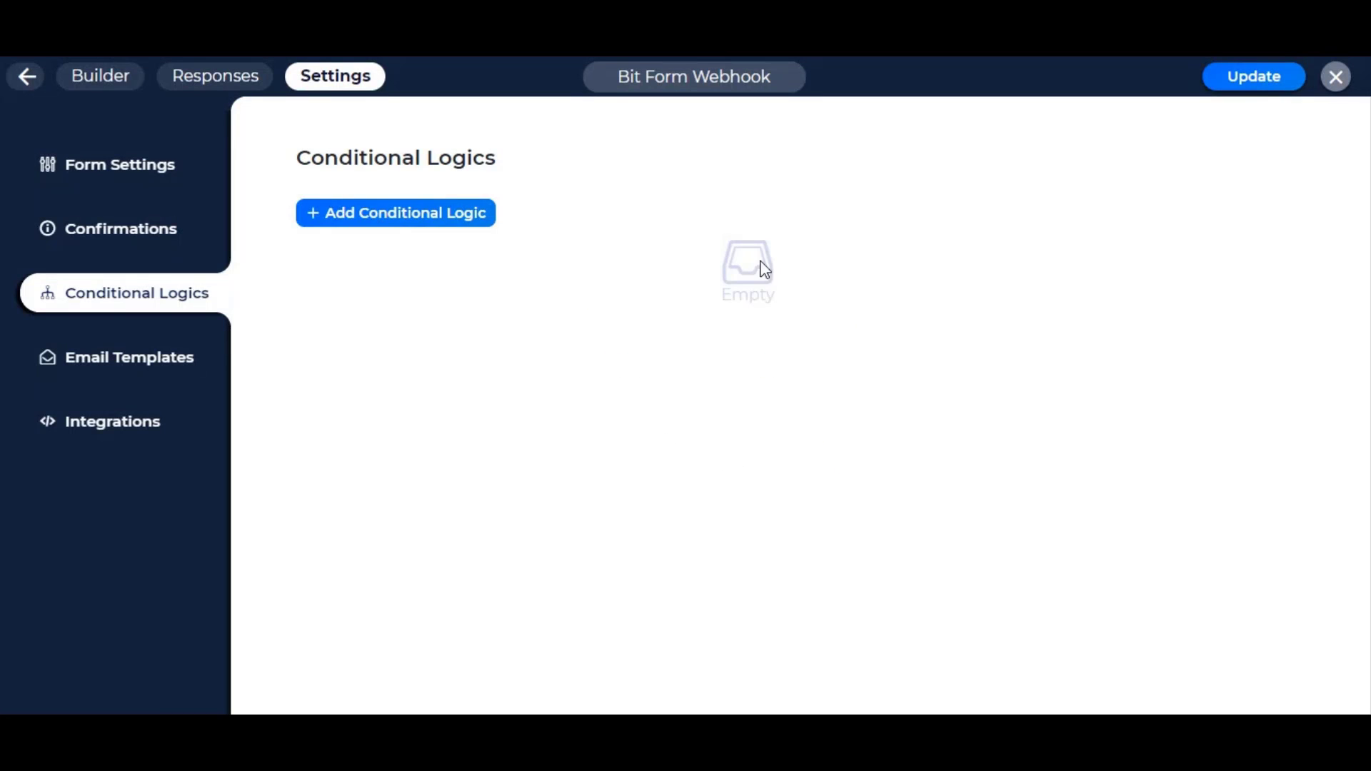
Return to the form's Web Hooks confirmation settings and update the form.
{"action": "left_click", "coordinate": [135, 228]}
{"action": "left_click", "coordinate": [748, 232]}
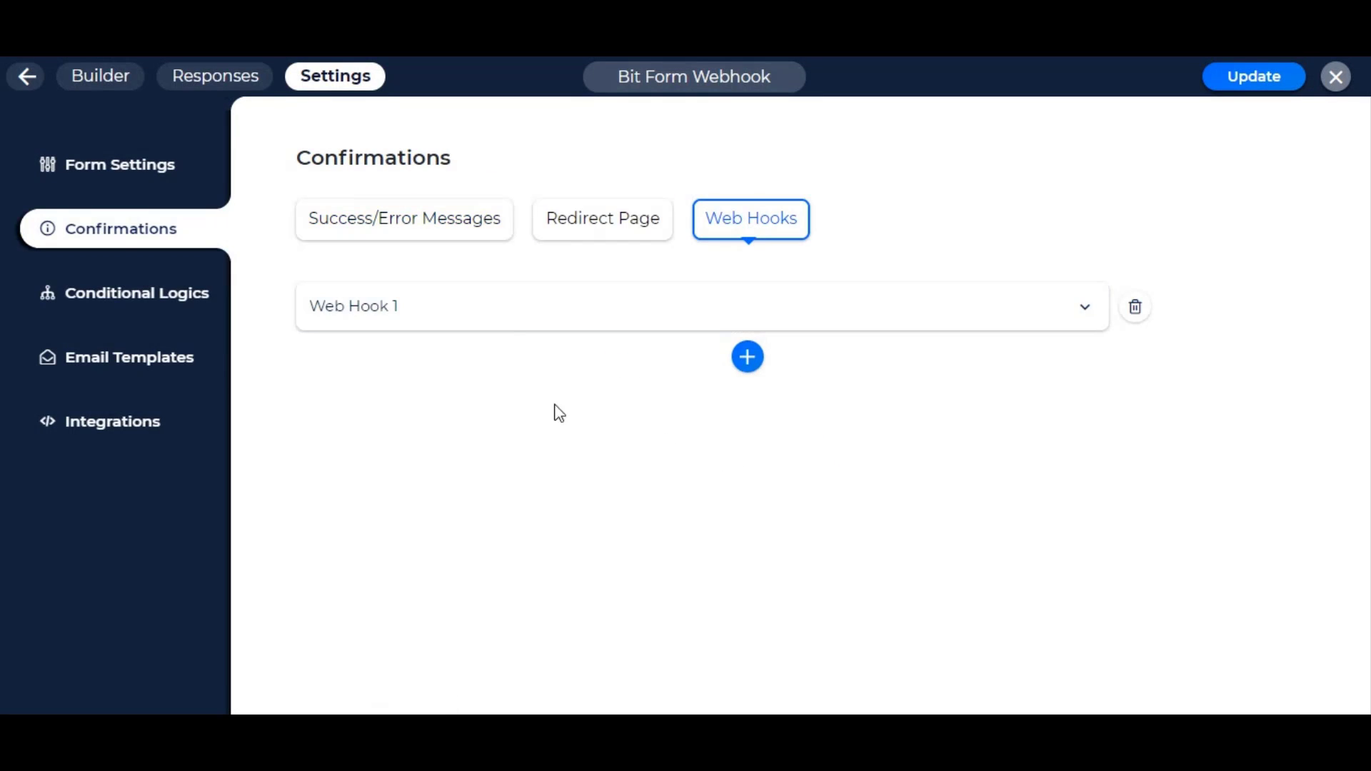
{"action": "left_click", "coordinate": [1238, 80]}
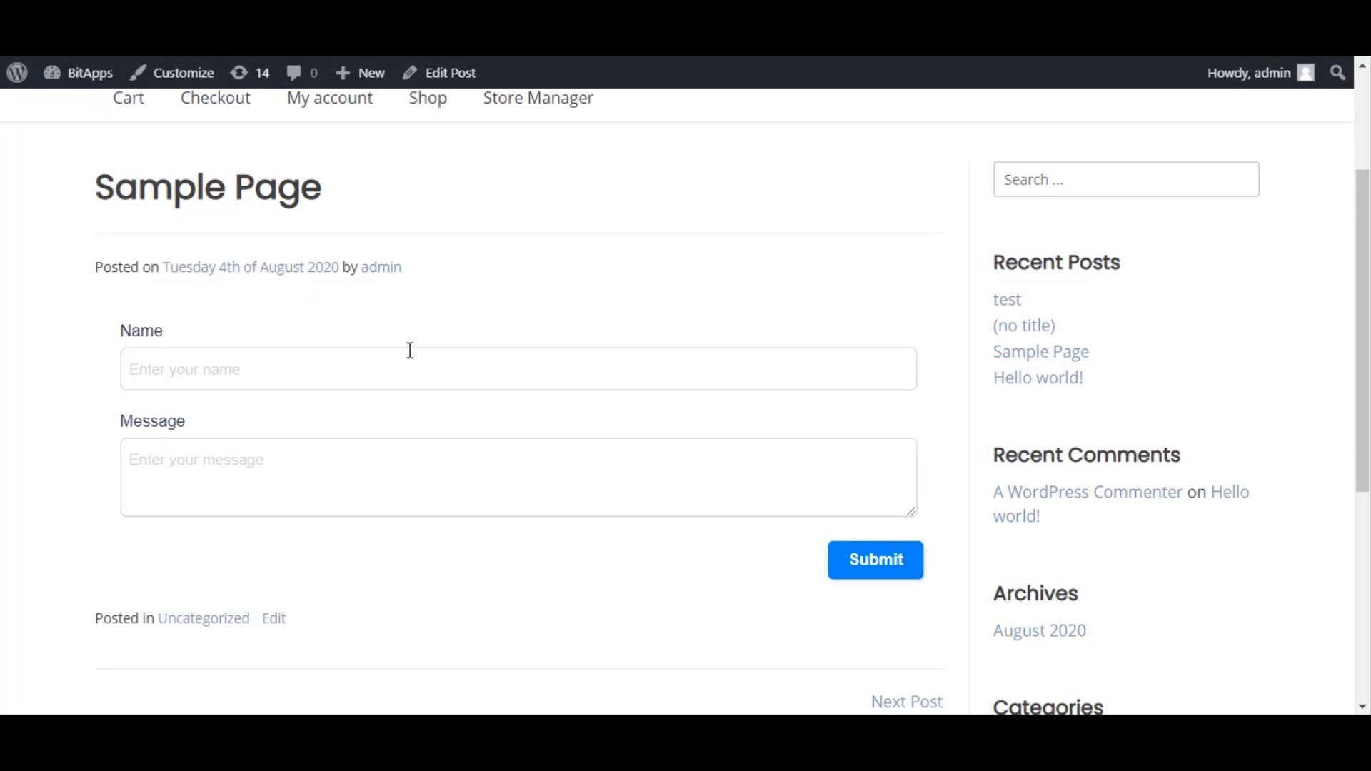
On the published Sample Page, submit the form with name "Bit Form Webhook" and message "Integrately webhook test with Bit Form".
{"action": "left_click", "coordinate": [308, 359]}
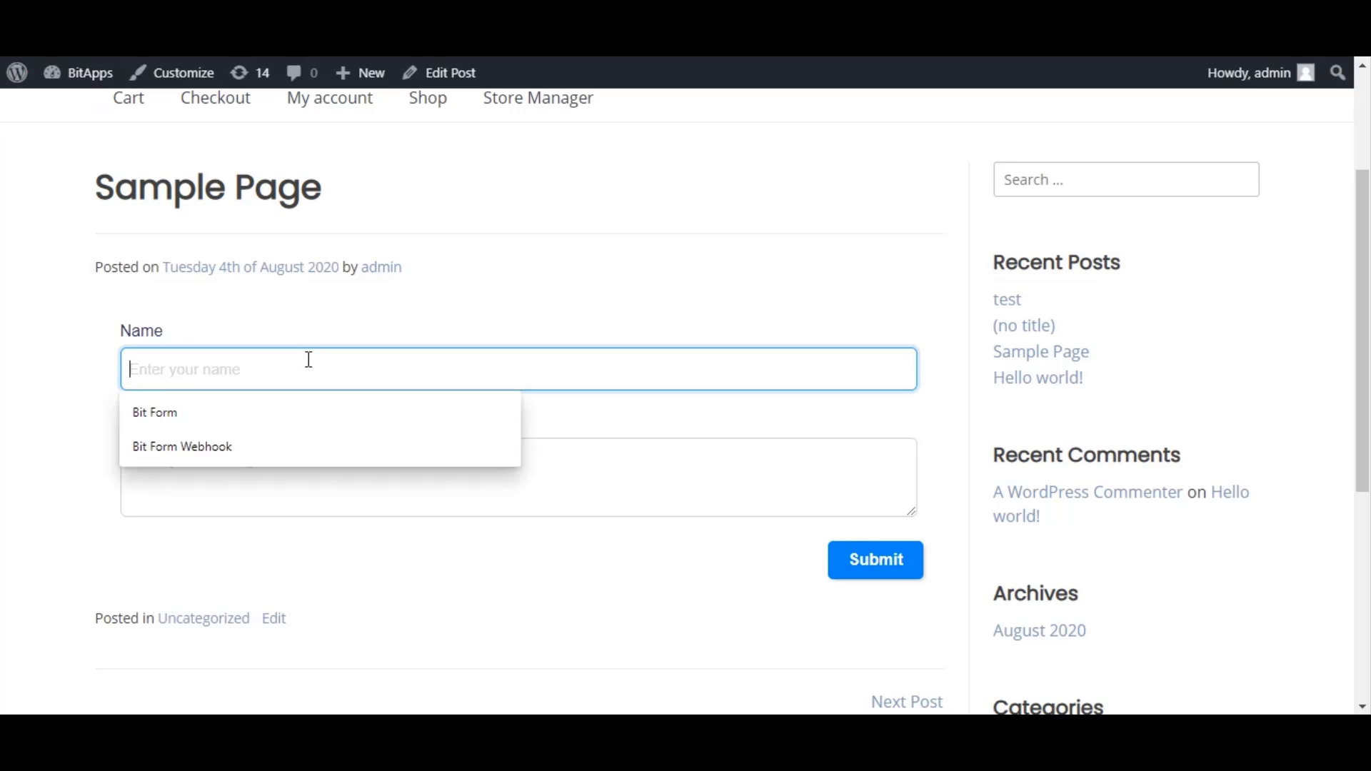
{"action": "type", "text": "Bit"}
{"action": "key", "text": "Down"}
{"action": "key", "text": "Down"}
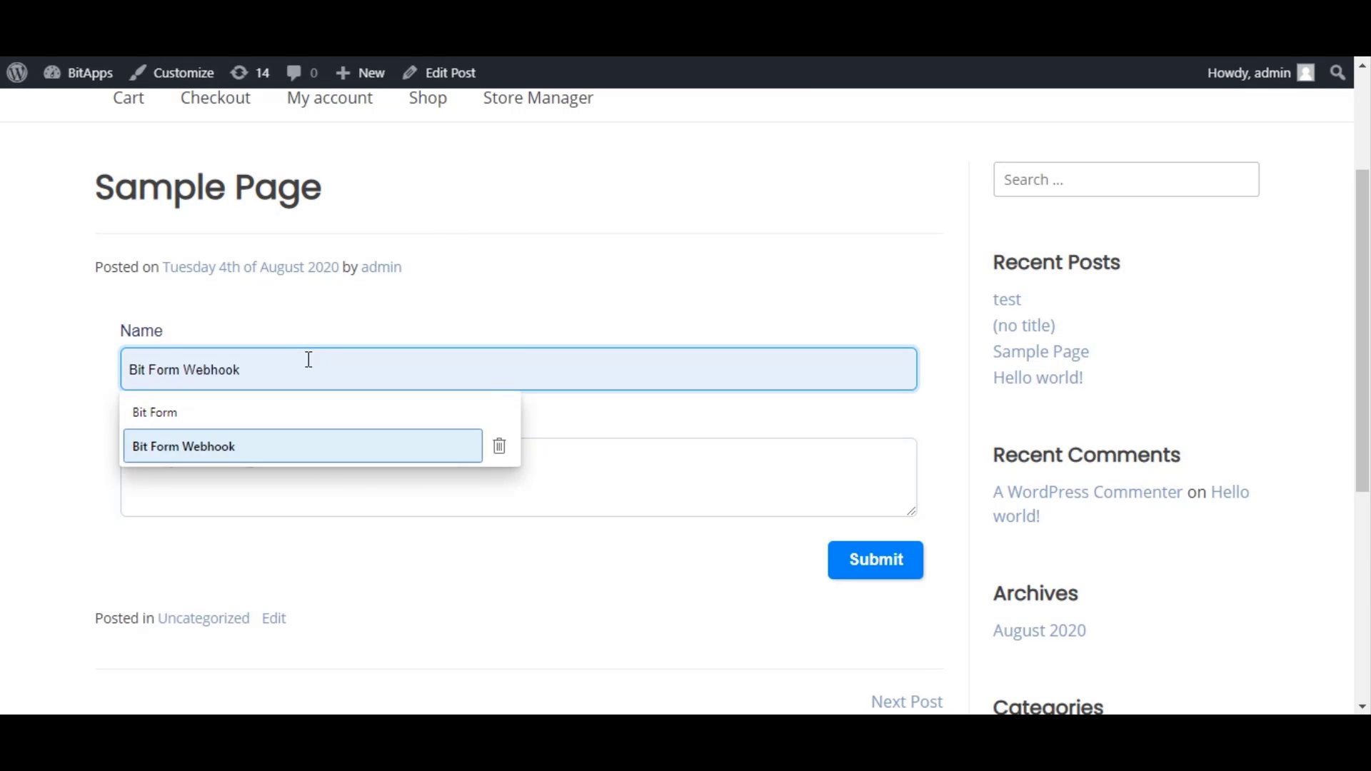
{"action": "key", "text": "Return"}
{"action": "left_click", "coordinate": [296, 460]}
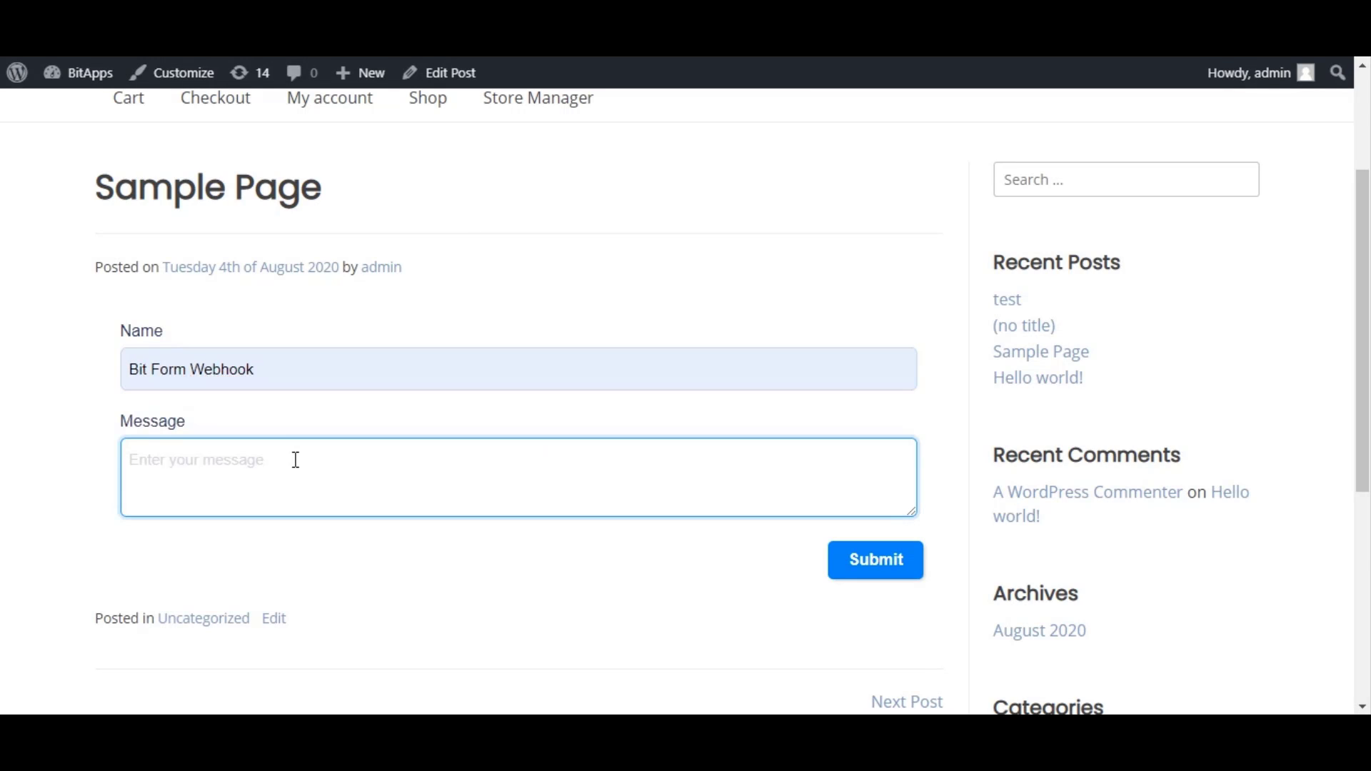
{"action": "type", "text": "Integrately webhook test with Bit Form"}
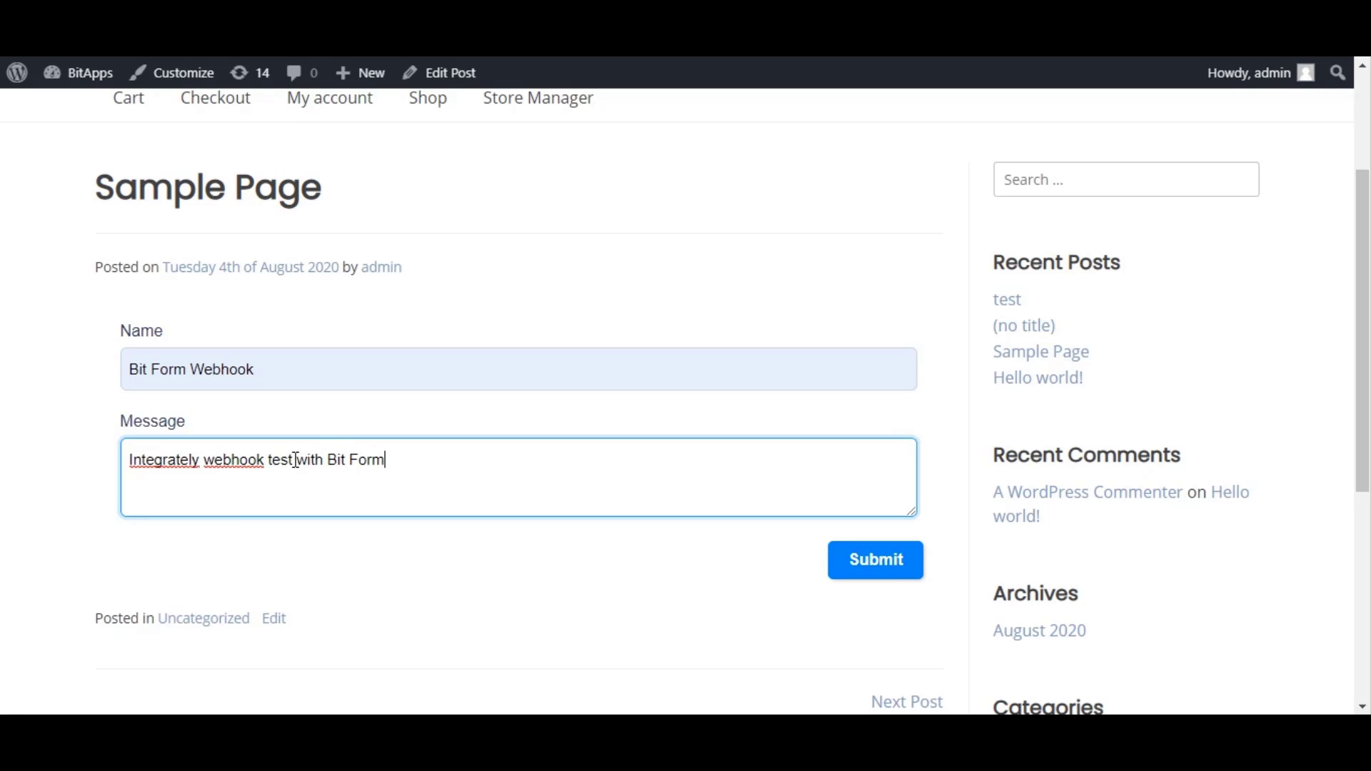
{"action": "left_click", "coordinate": [890, 567]}
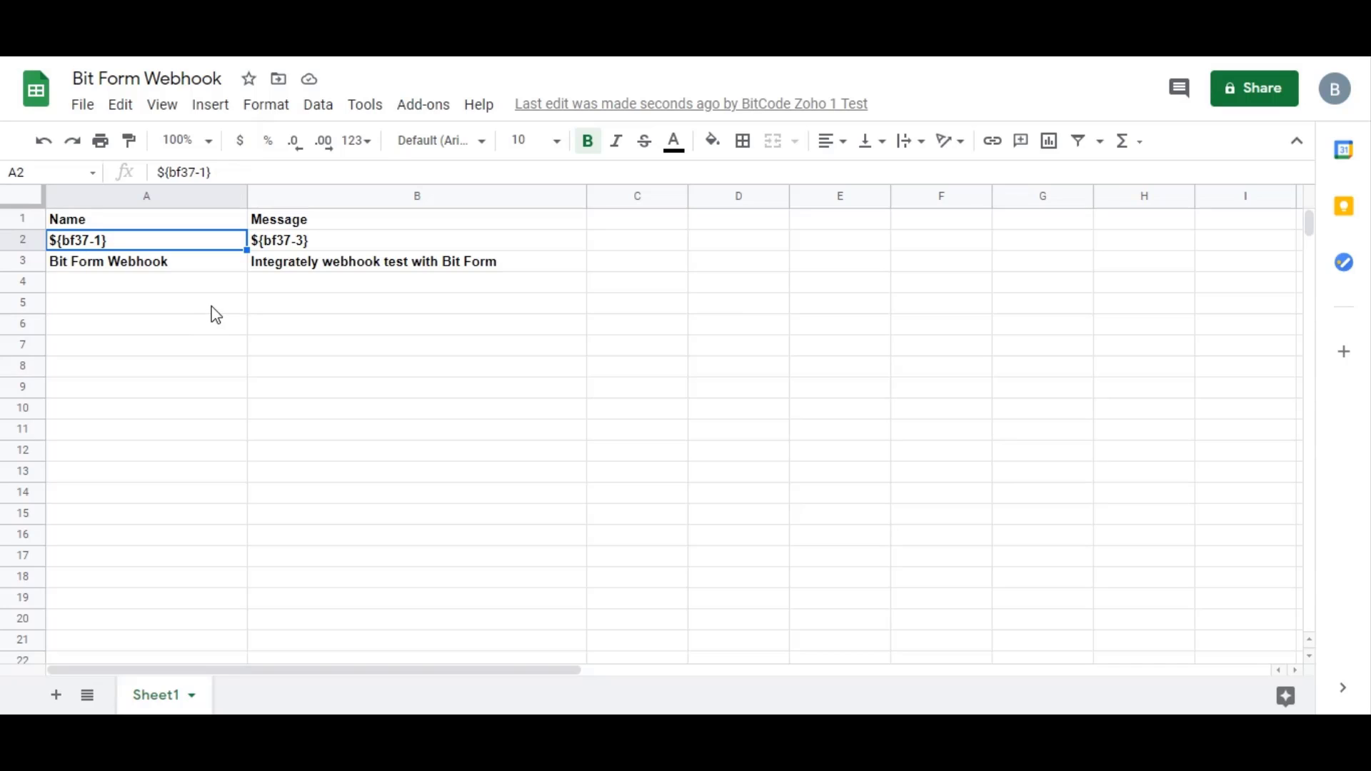
Switch to the Google Sheets spreadsheet and check the name and message cells of the submitted row.
{"action": "left_click", "coordinate": [122, 270]}
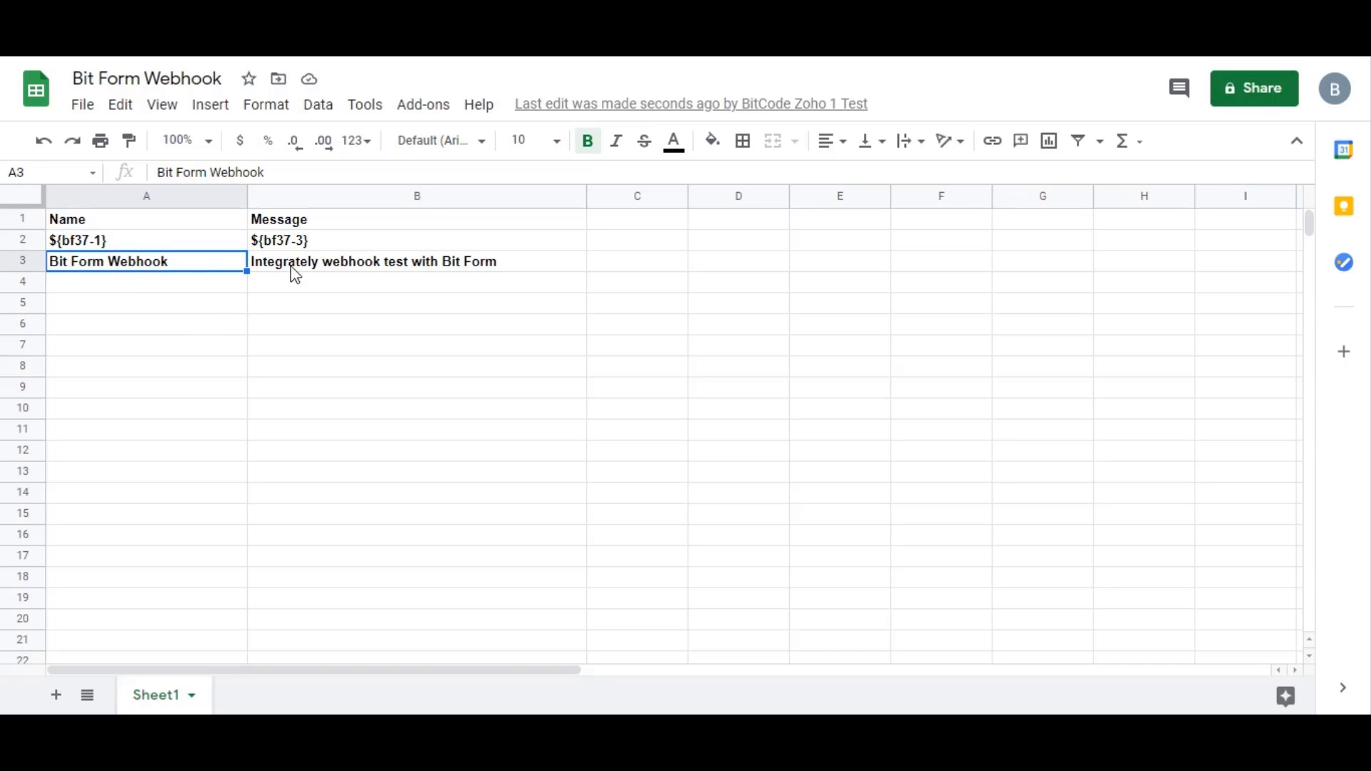
{"action": "left_click", "coordinate": [329, 268]}
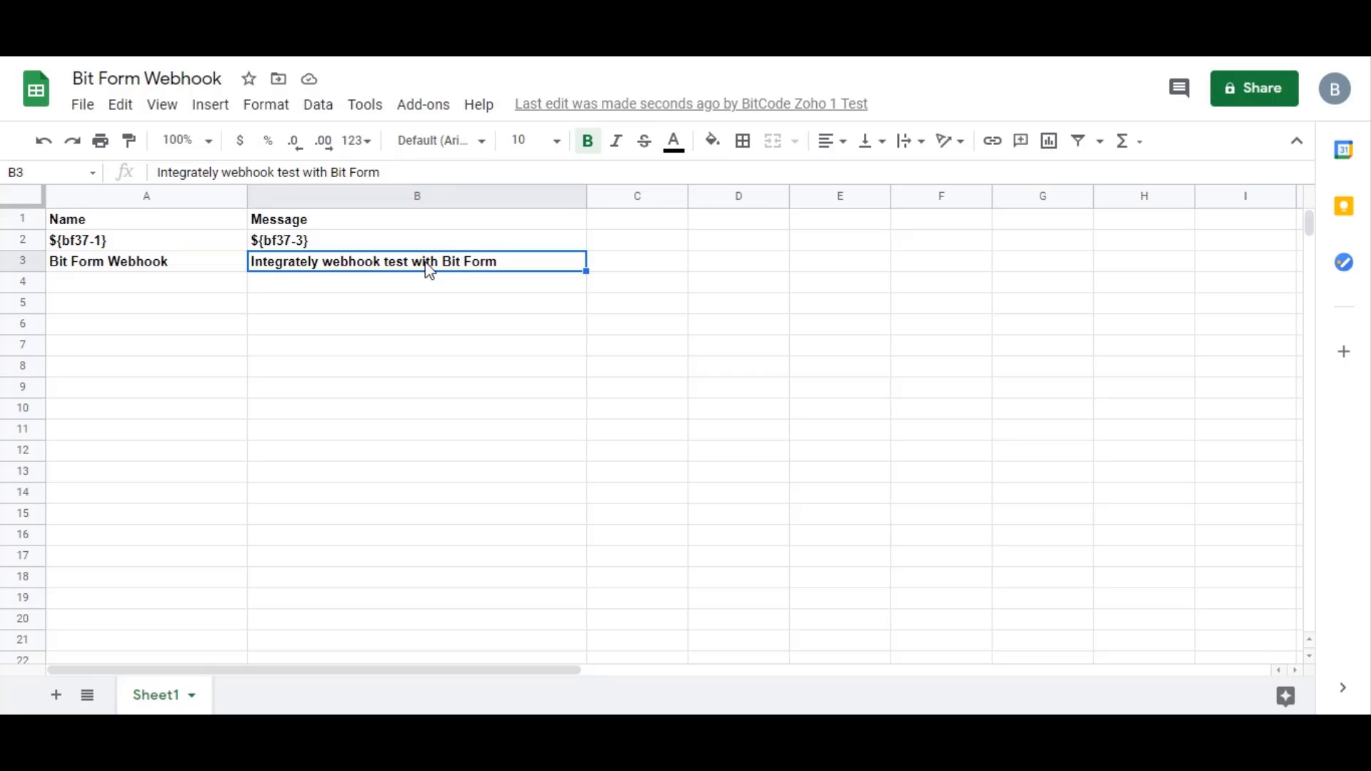
{"action": "left_click", "coordinate": [382, 347]}
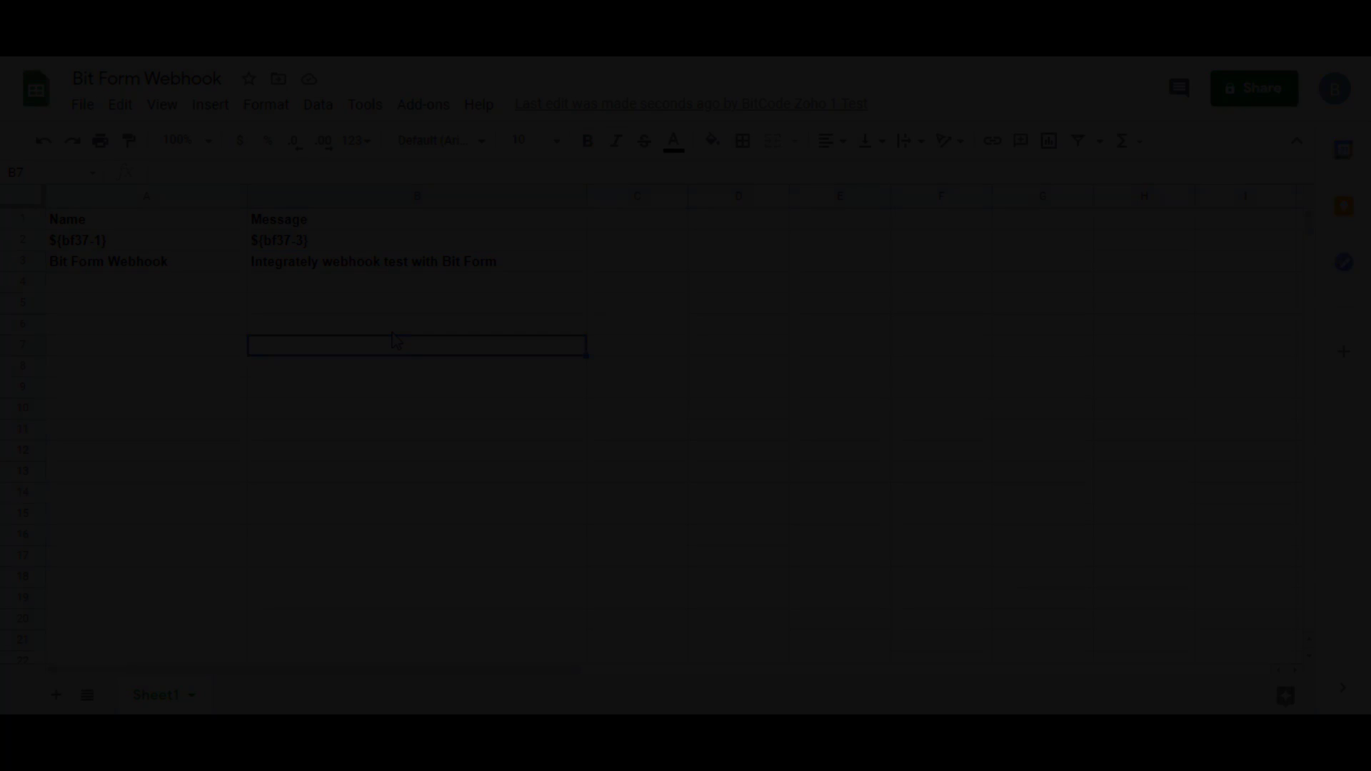